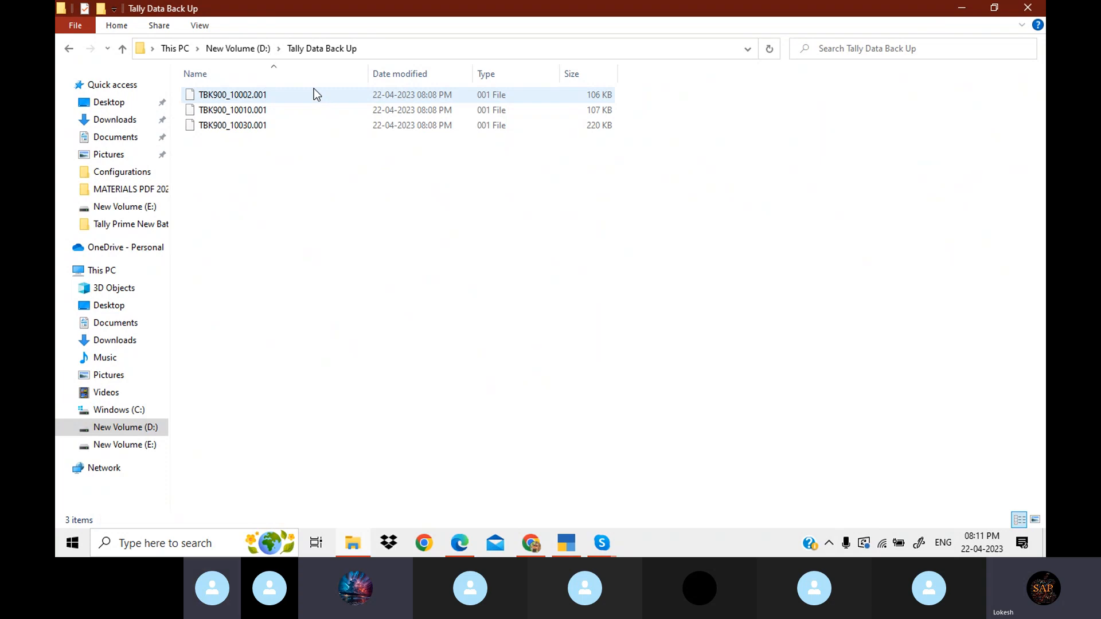
left_click(244, 50)
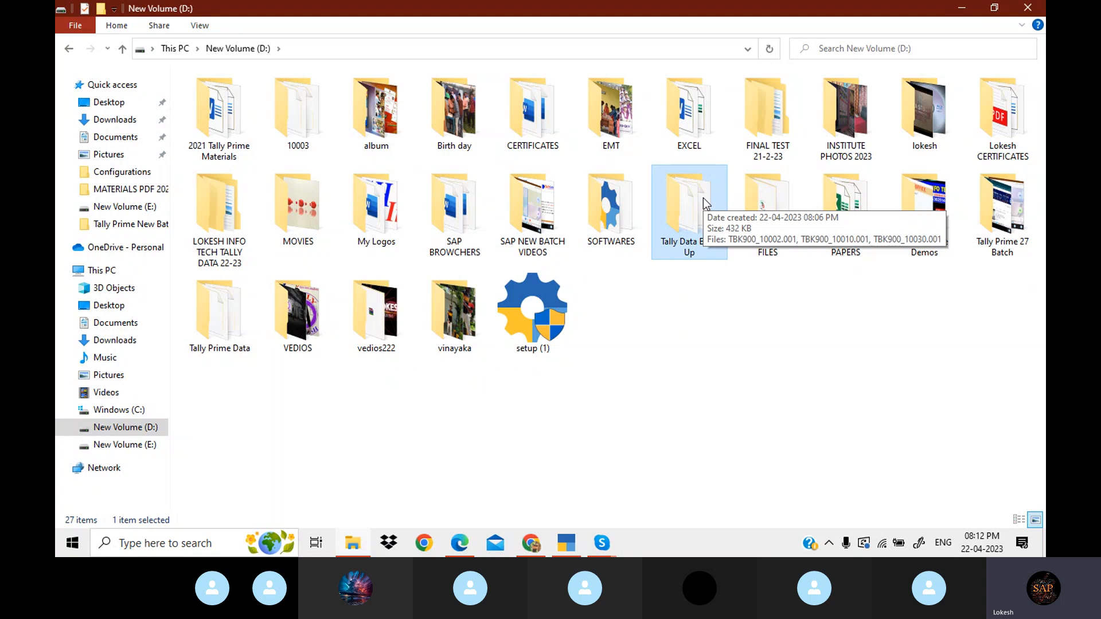
left_click(605, 542)
left_click(583, 487)
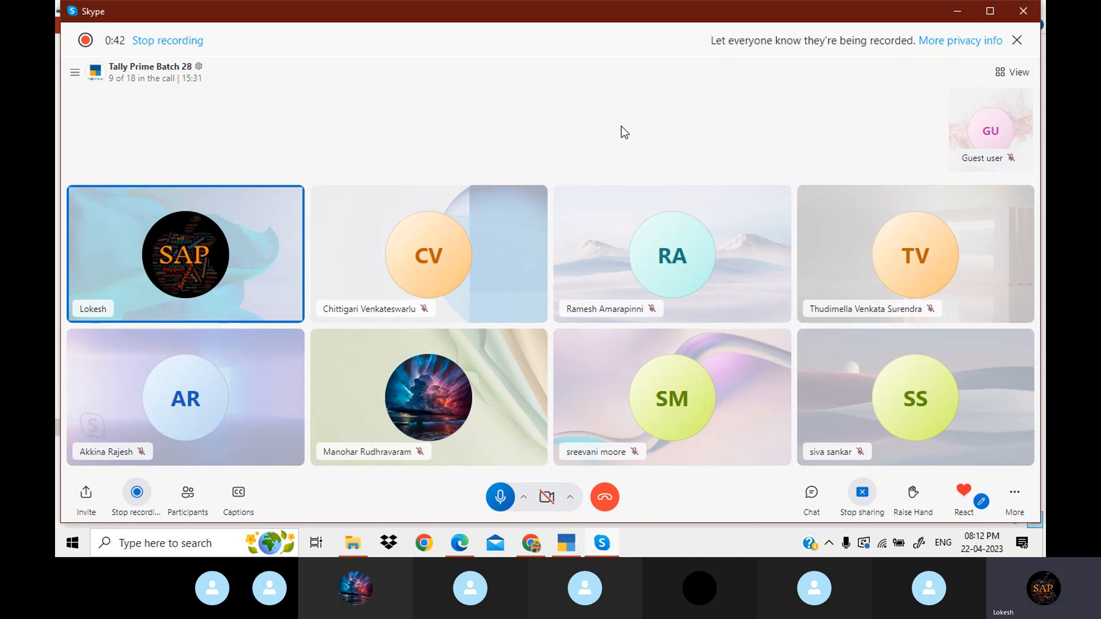
Switch to TallyPrime and load the company KADAPA HOME APPLIANCES
left_click(566, 545)
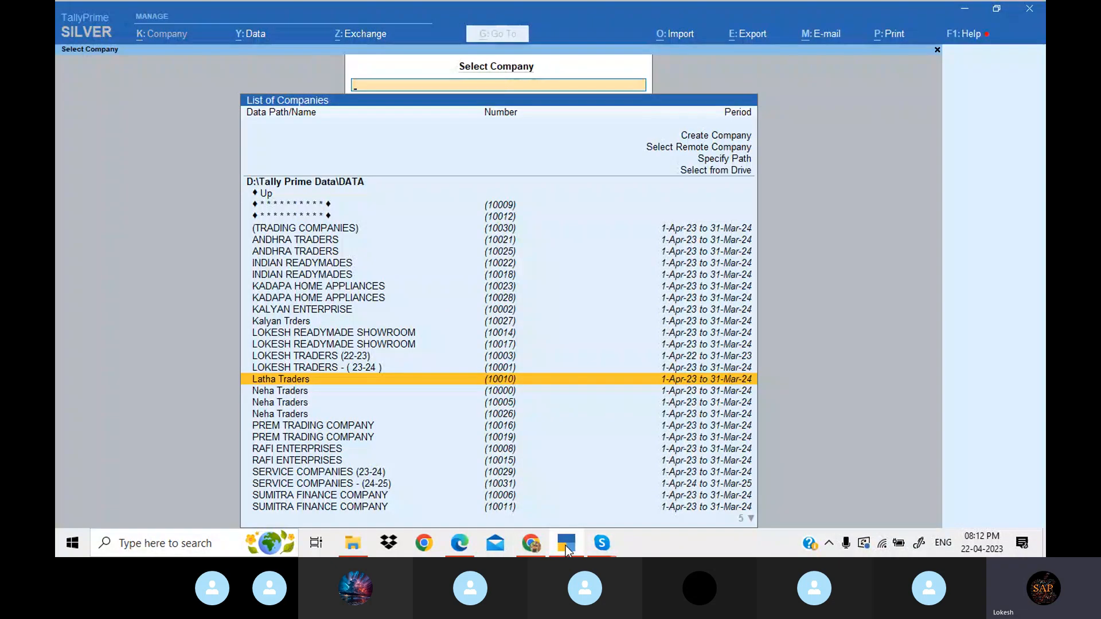
type("kad")
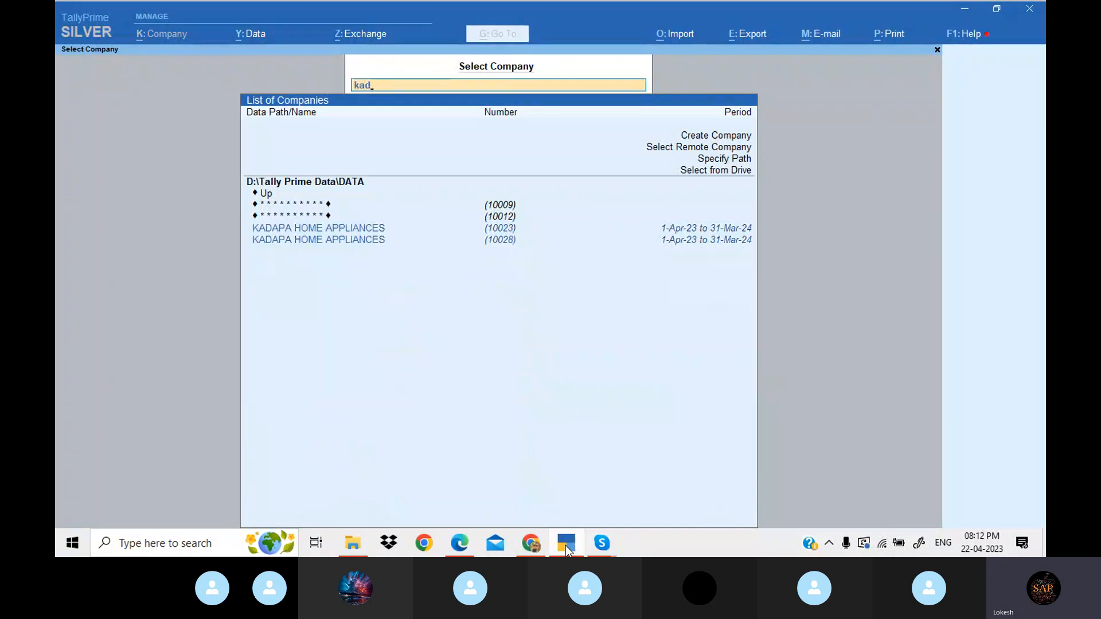
key("Return")
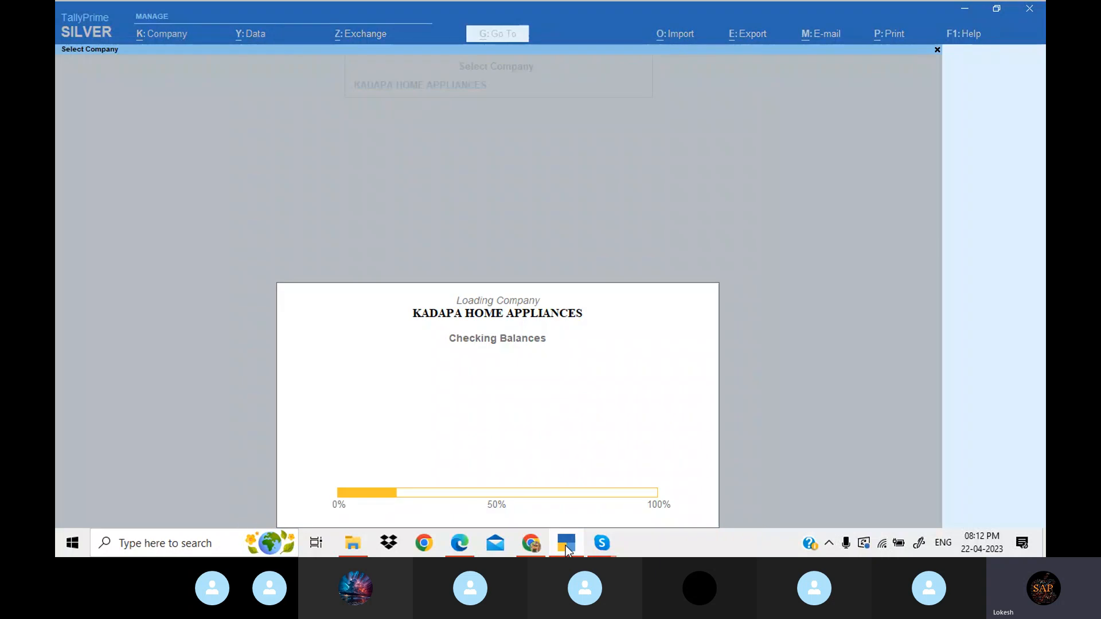
Start a new Purchase voucher, leaving the supplier invoice number blank
key("Down")
key("Down")
key("Down")
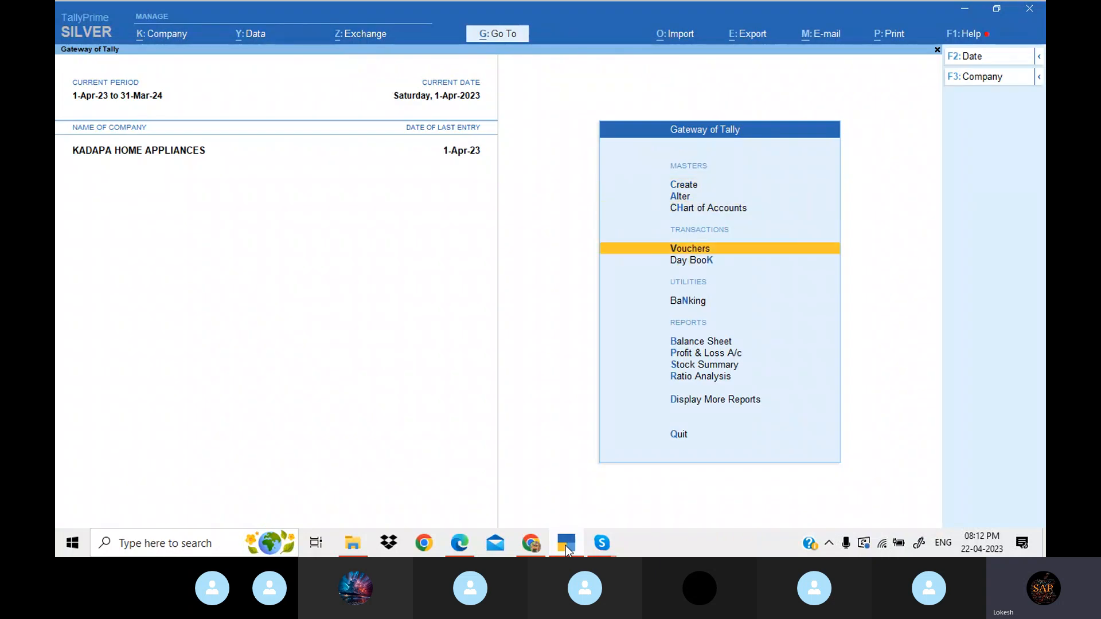
key("Return")
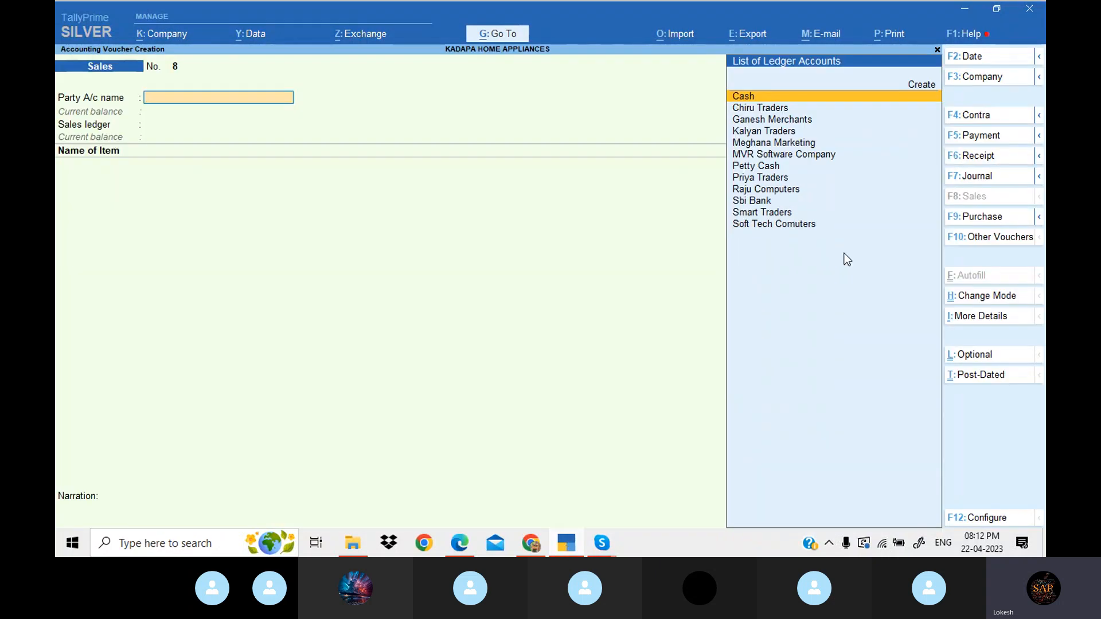
left_click(1009, 217)
key("Return")
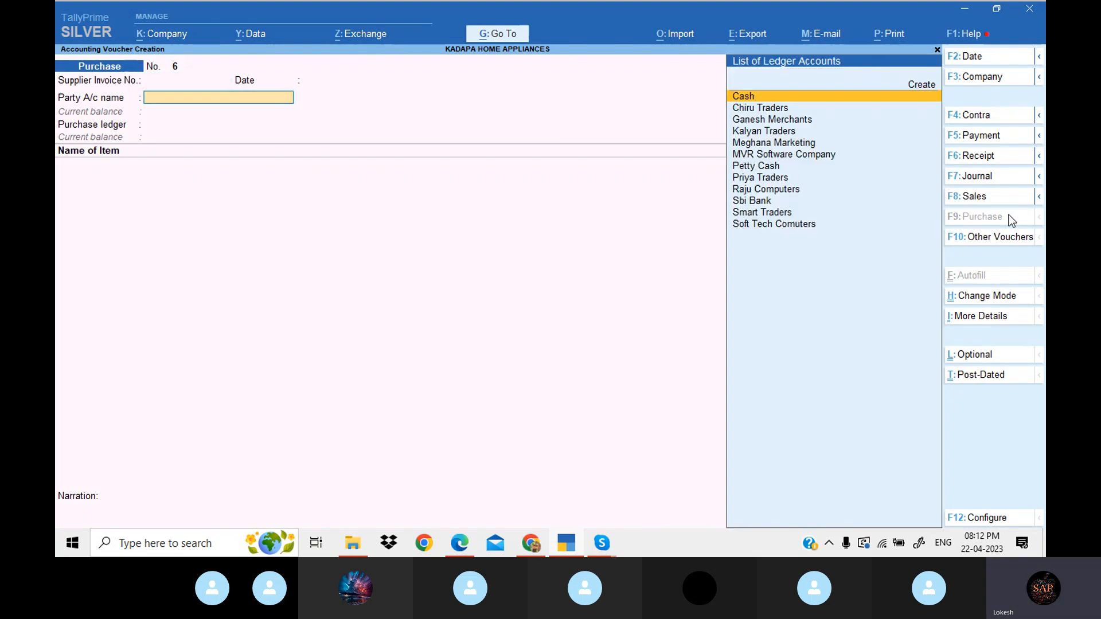
Set the party account to Kalyan Traders and the purchase ledger to Purchase, leaving the receipt and party details at their defaults
key("Down")
key("Down")
key("Down")
key("Return")
key("Return")
key("Return")
key("Return")
key("Return")
key("Return")
key("Return")
key("Return")
key("Return")
key("Return")
key("Return")
key("Return")
key("Return")
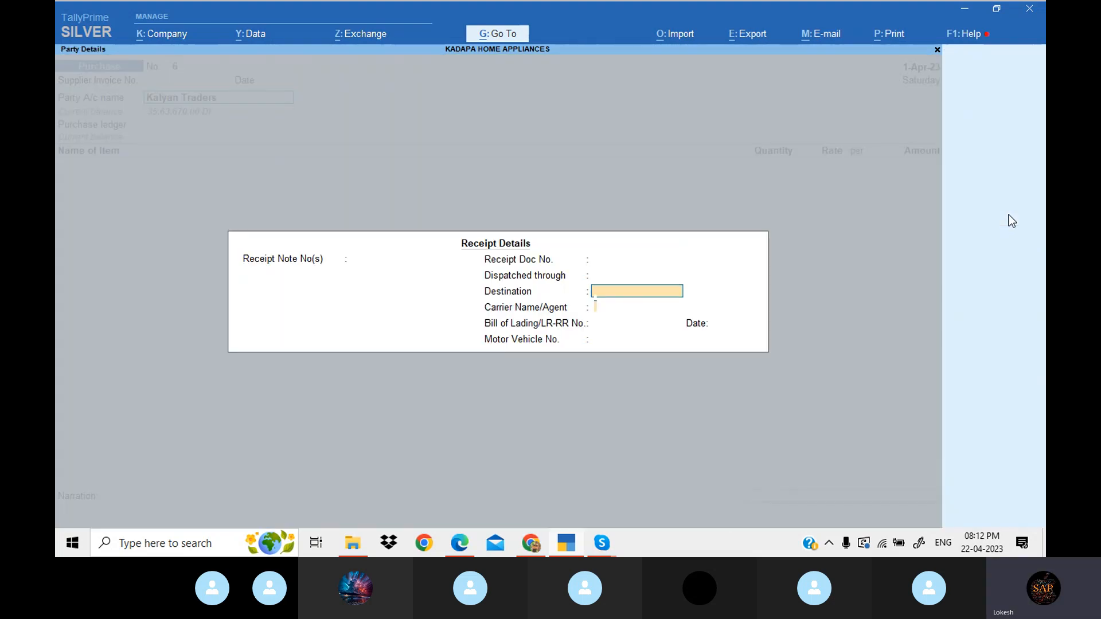
key("Return")
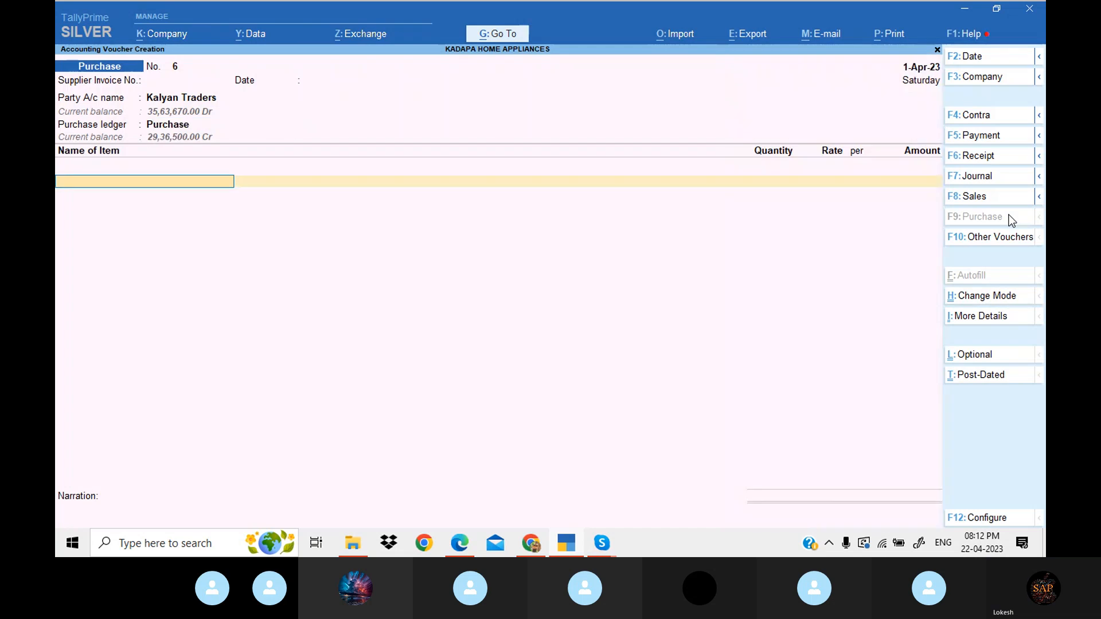
Add the stock item Bmw with a quantity of 1 at its default rate
key("Down")
key("Down")
key("Down")
key("Return")
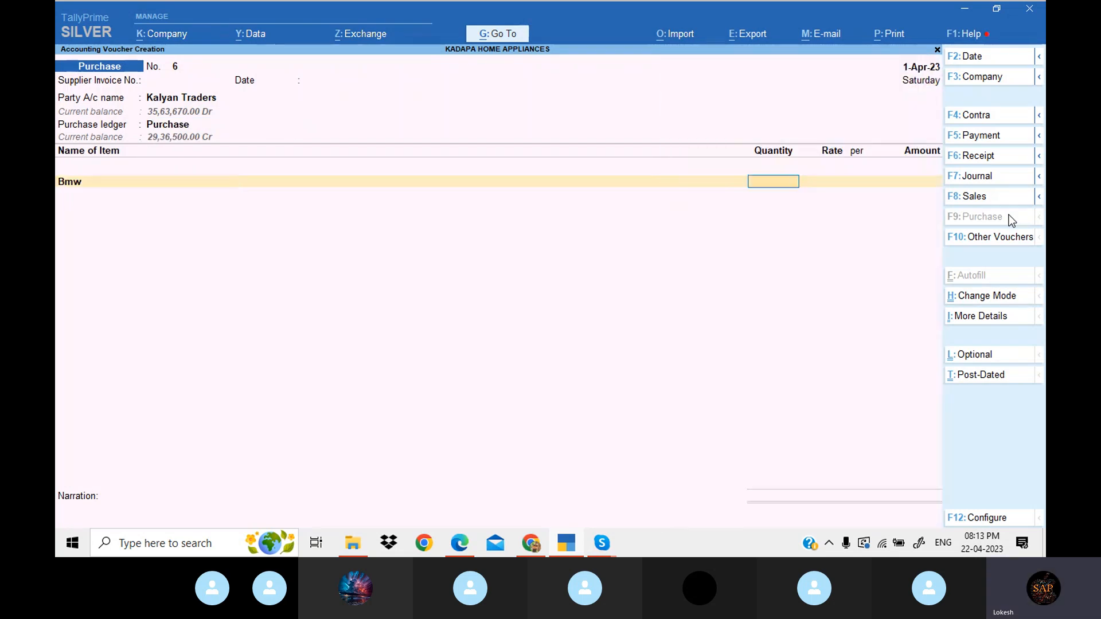
type("1")
key("Return")
key("Return")
key("Return")
key("Return")
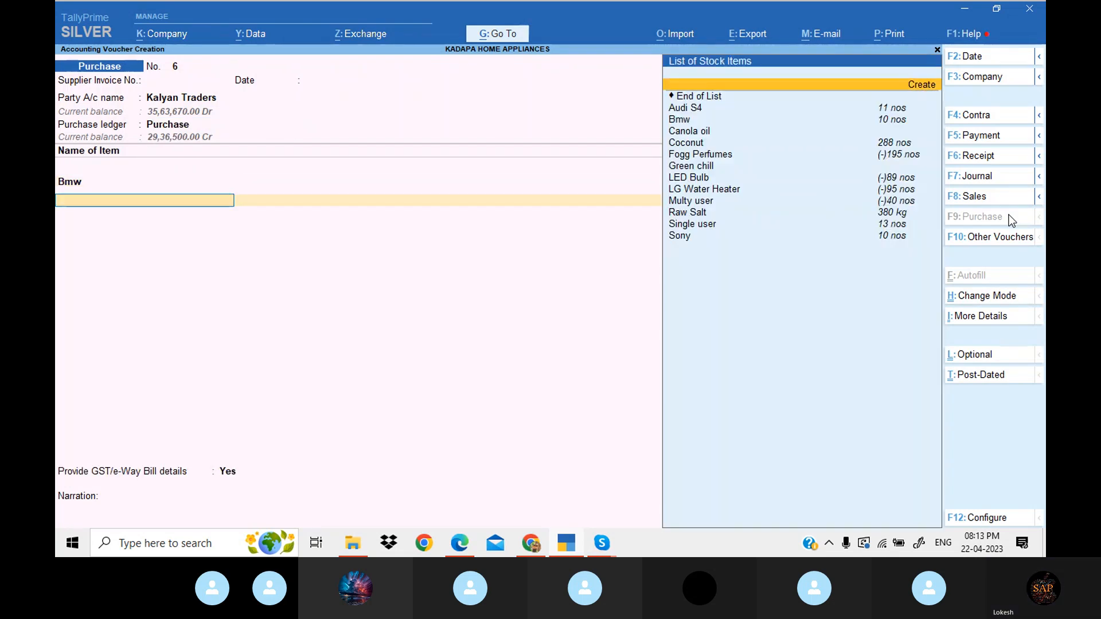
Add the stock item Audi S4 with a quantity of 2 at its default rate
key("Down")
key("Return")
type("2")
key("Return")
key("Return")
key("Return")
key("Return")
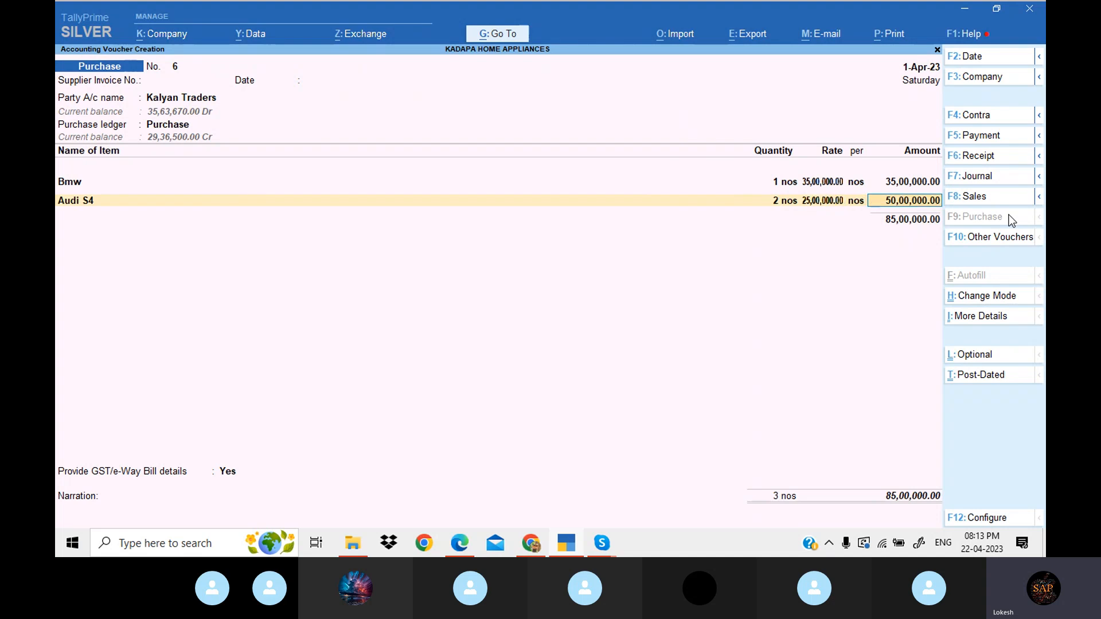
Add the CGST and SGST ledgers to the purchase voucher and save it
type("CG")
key("Return")
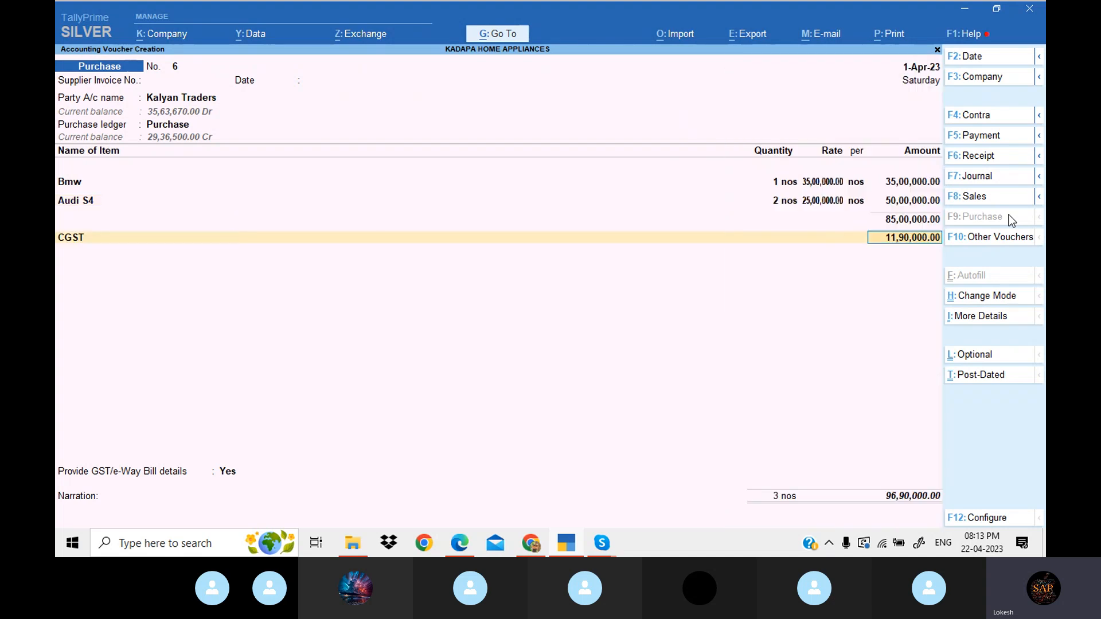
key("Return")
type("SG")
key("Return")
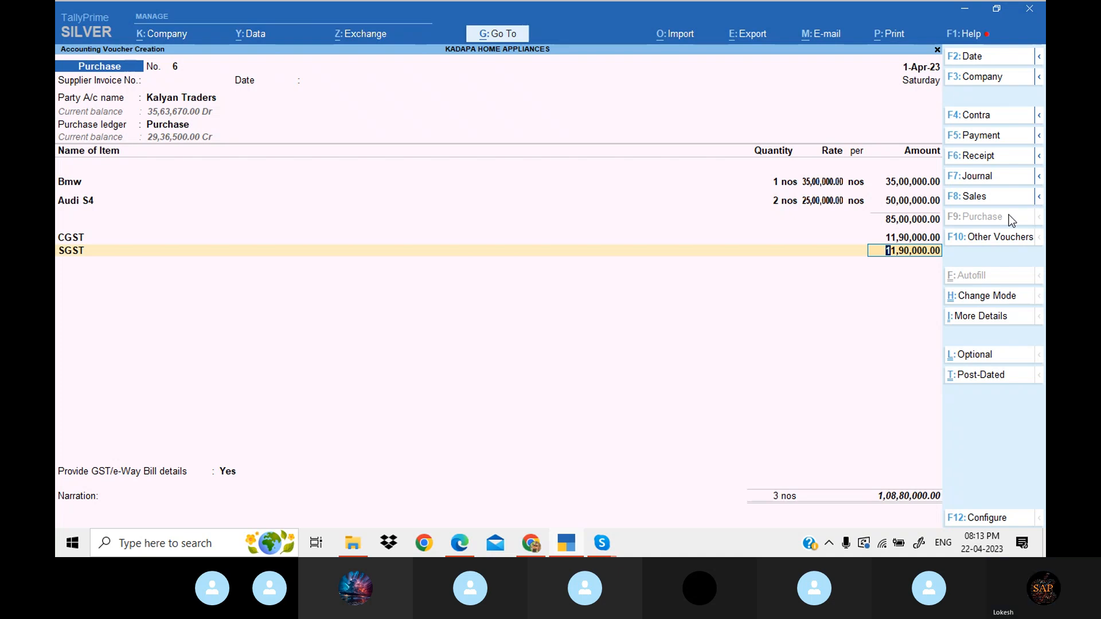
key("ctrl+a")
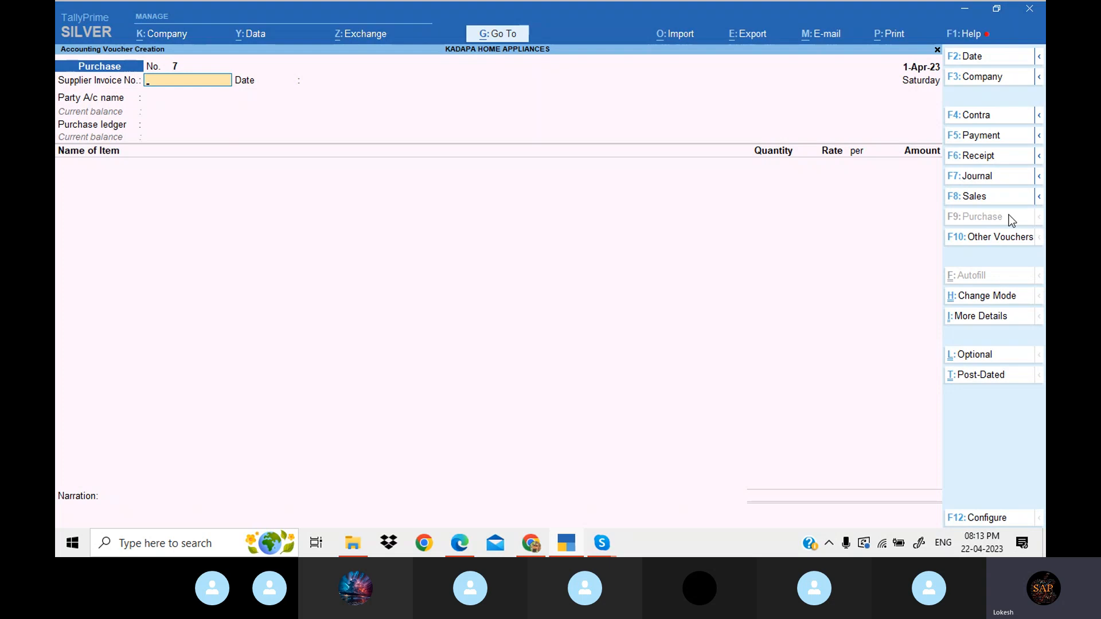
Leave voucher entry and bring up the list of voucher types for master alteration
key("Escape")
key("Up")
key("Up")
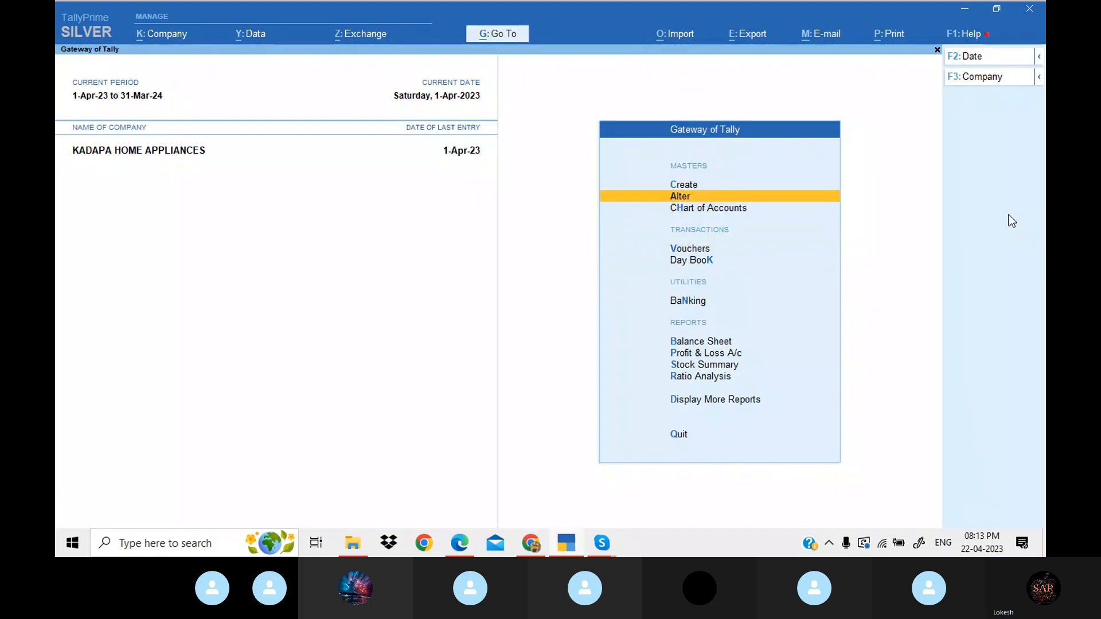
key("Return")
key("Down")
key("Down")
key("Down")
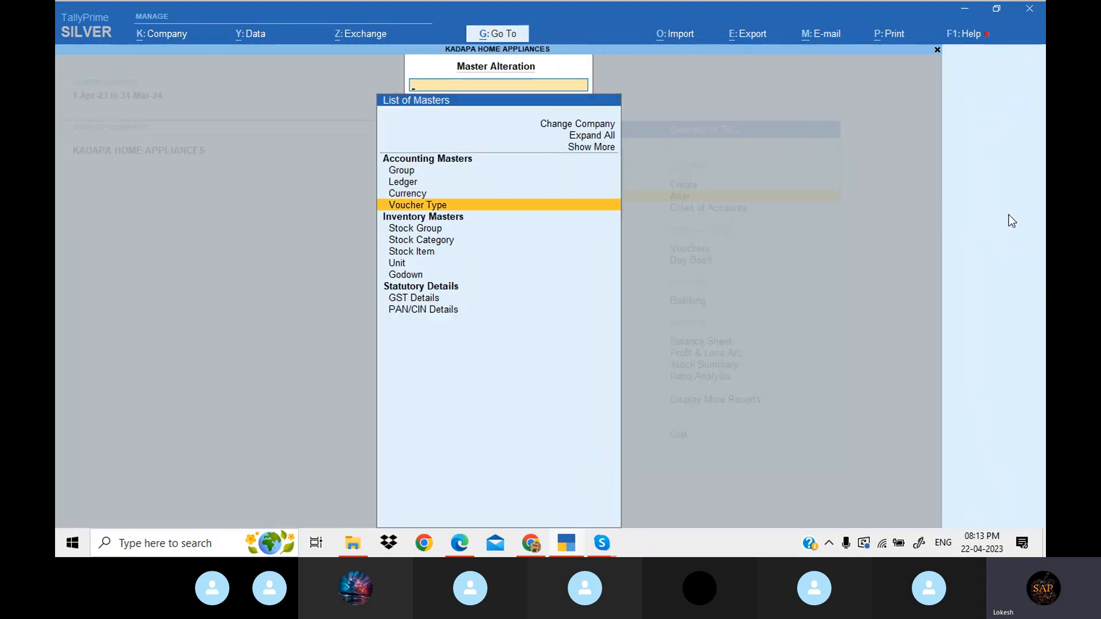
key("Return")
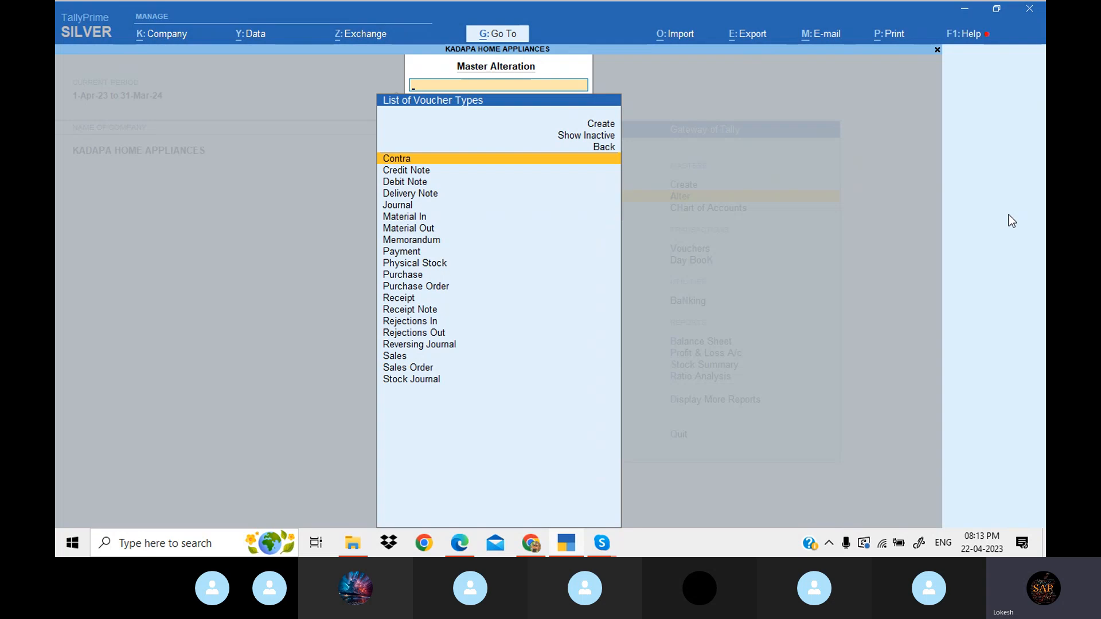
Open the Sales voucher type for alteration
key("Down")
key("Down")
key("Down")
key("Down")
key("Down")
key("Down")
key("Down")
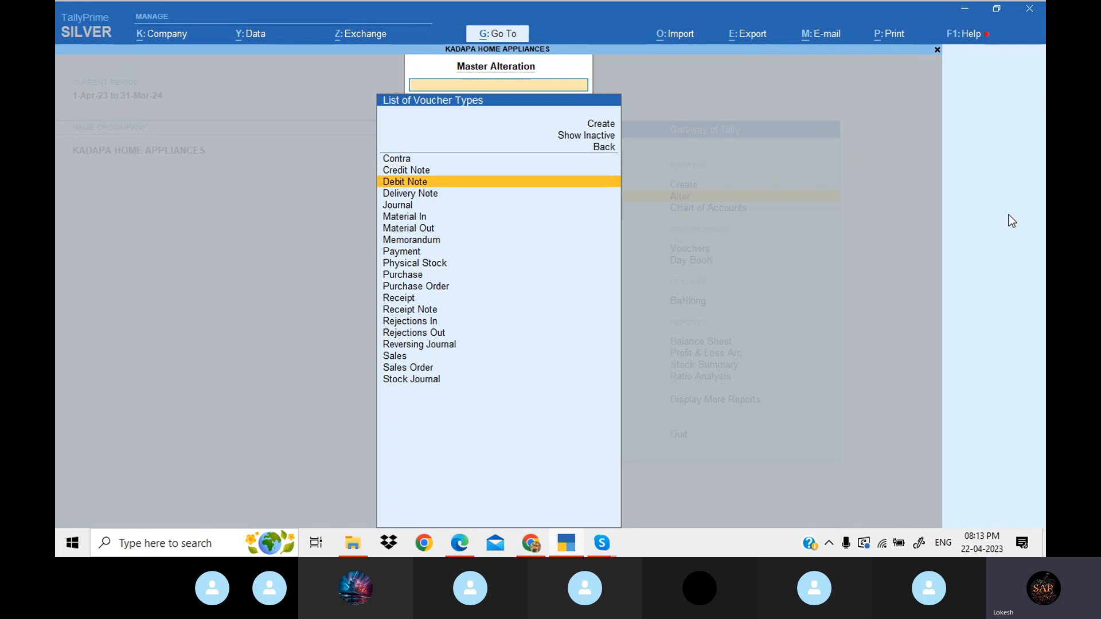
key("Down")
key("Down")
key("Down")
key("Down")
key("Down")
key("Down")
key("Down")
key("Down")
key("Down")
key("Down")
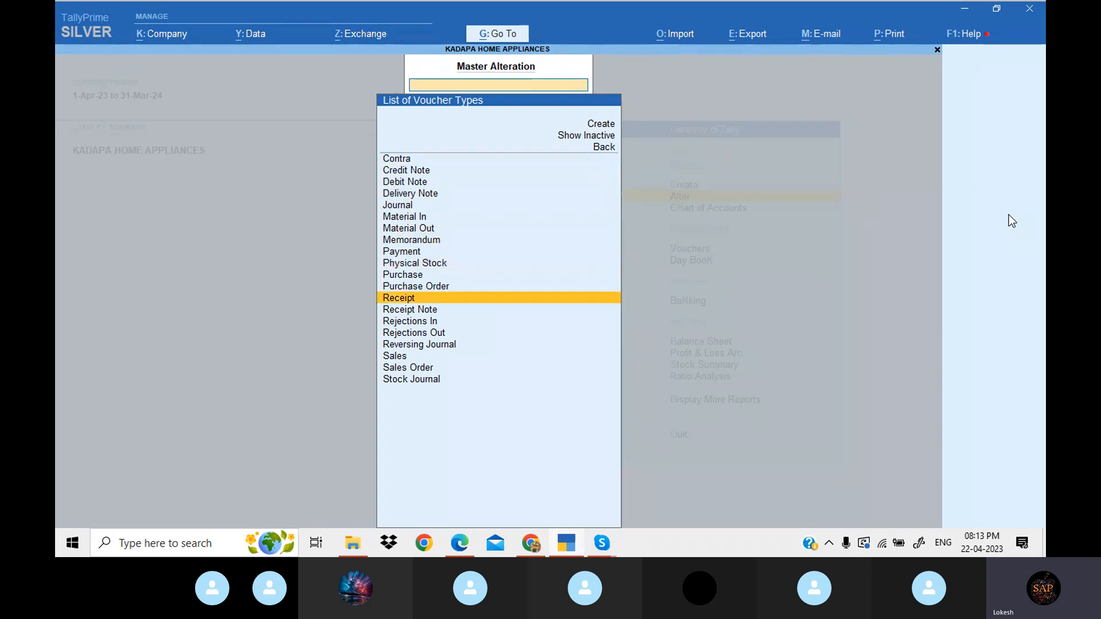
key("Return")
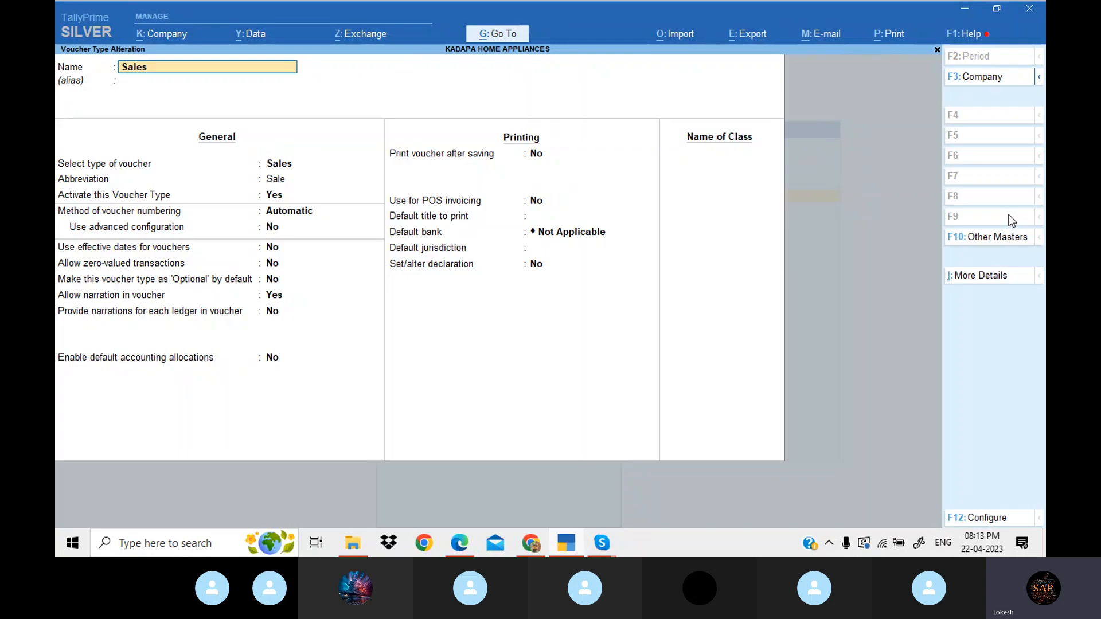
Keep the Sales voucher type's general and printing settings, and add a voucher class named SALES
key("Return")
key("Return")
key("Return")
key("Return")
key("Return")
key("Return")
key("Return")
key("Return")
key("Return")
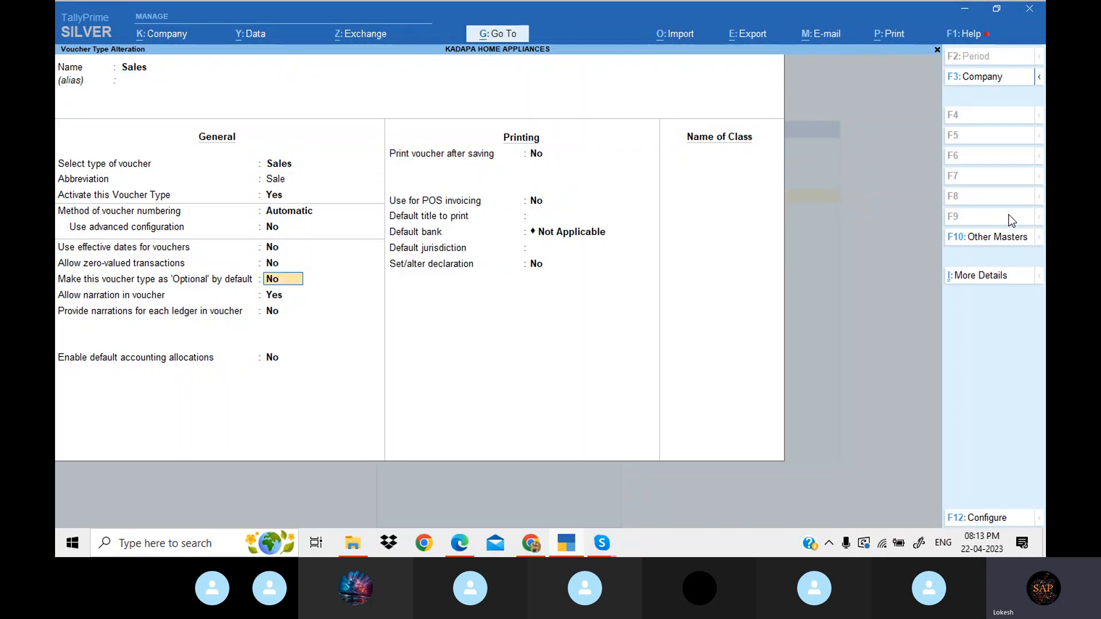
key("Return")
key("Return")
key("Return")
key("Return")
key("Return")
key("Return")
key("Return")
key("Return")
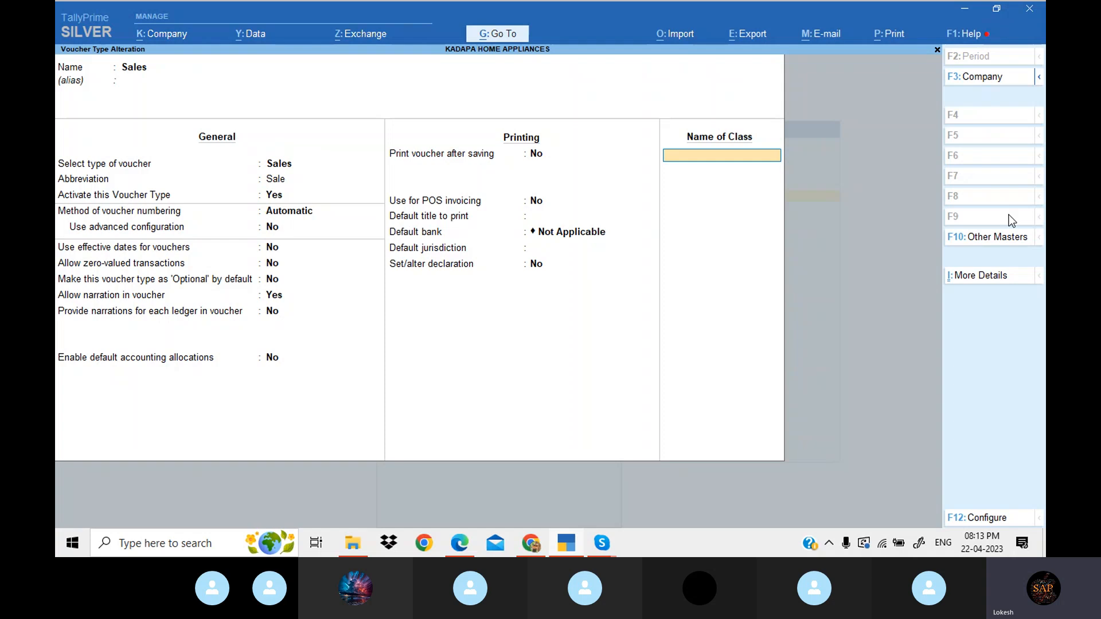
key("Return")
key("Escape")
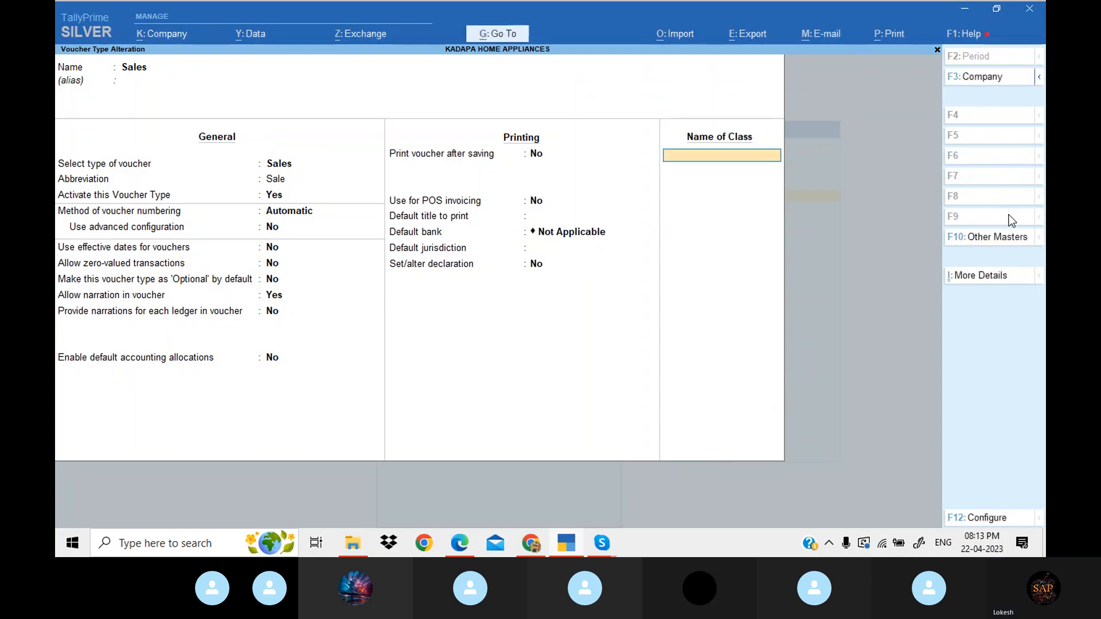
type("SAL")
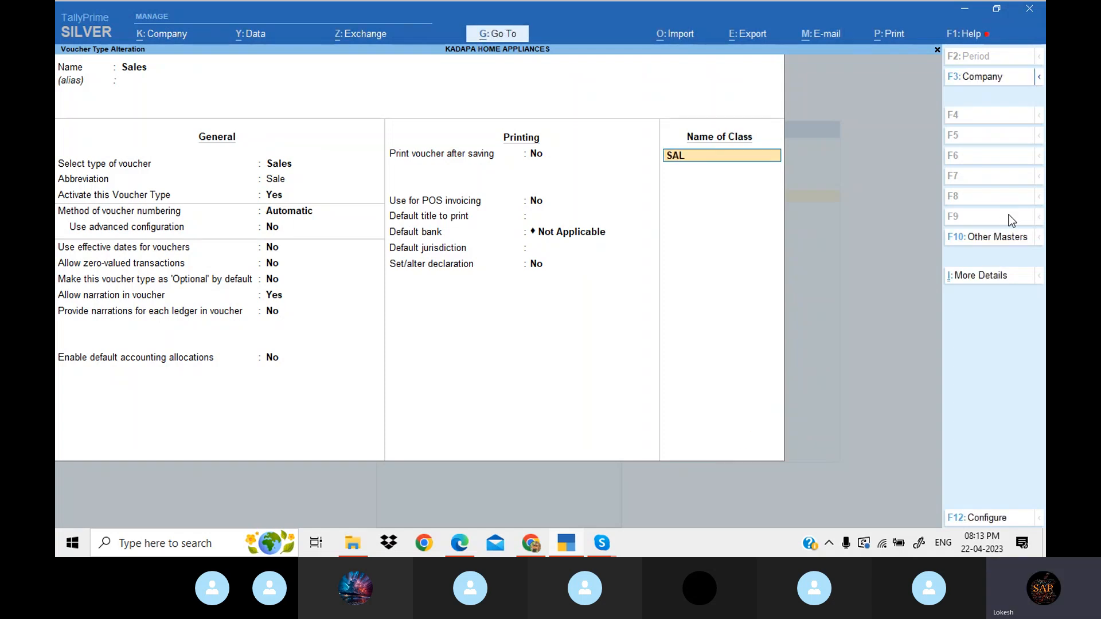
type("ES")
key("Return")
Leave the class's group restrictions empty and allocate all items 100% to the Sales ledger with GST classification Sales Taxable
key("Return")
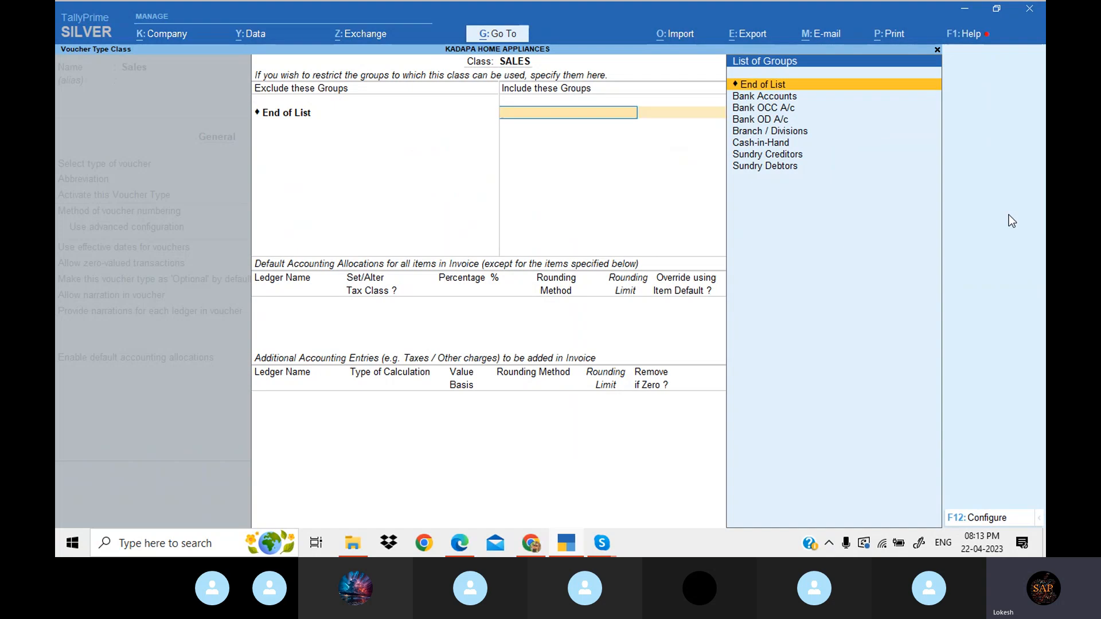
key("Return")
key("Return")
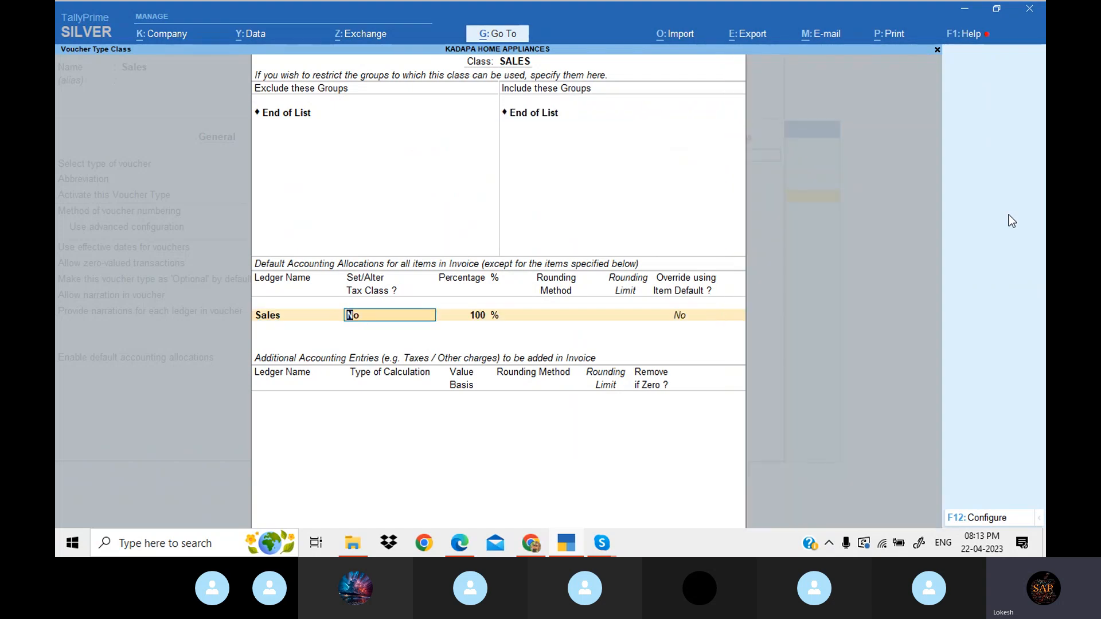
type("y")
key("Return")
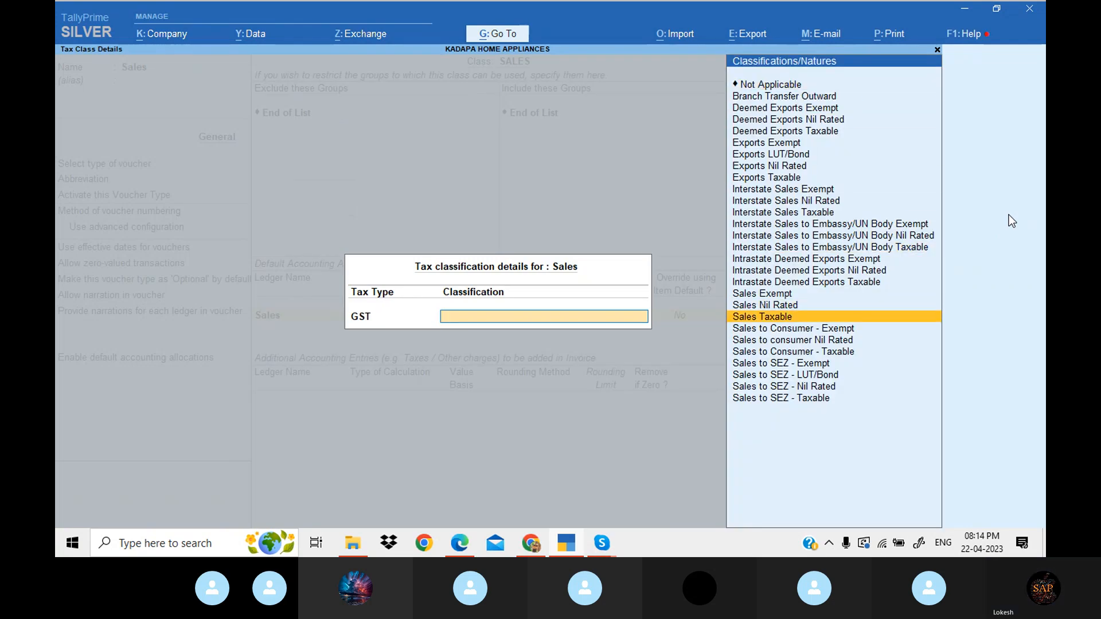
key("Return")
key("Return")
key("Return")
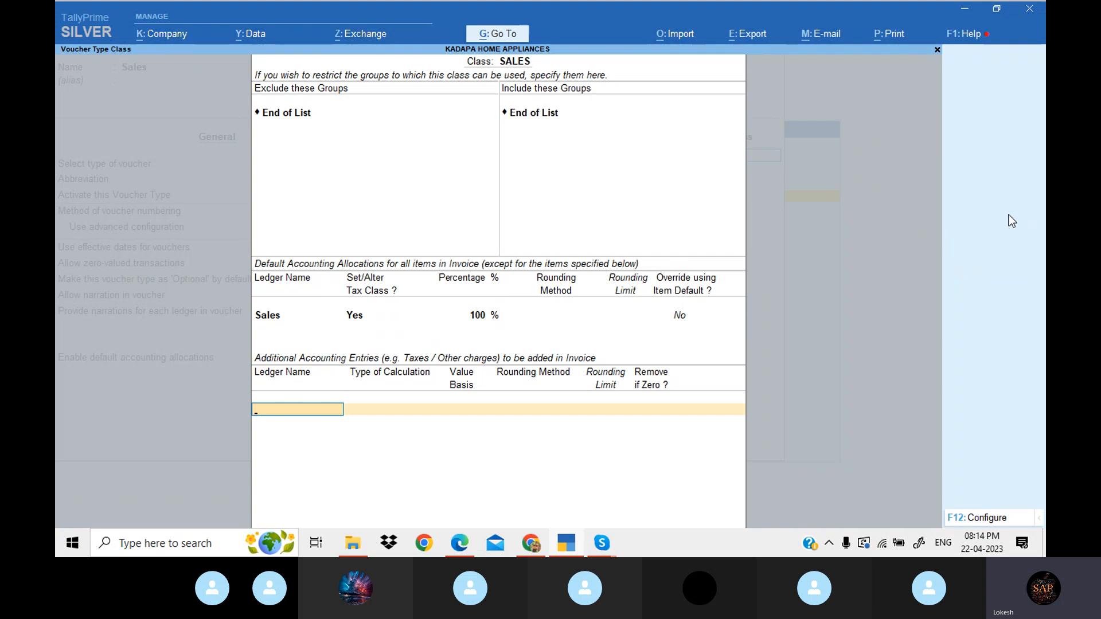
Add CGST and SGST as additional accounting entries of the SALES class
type("Cg")
key("Return")
key("Return")
type("Sg")
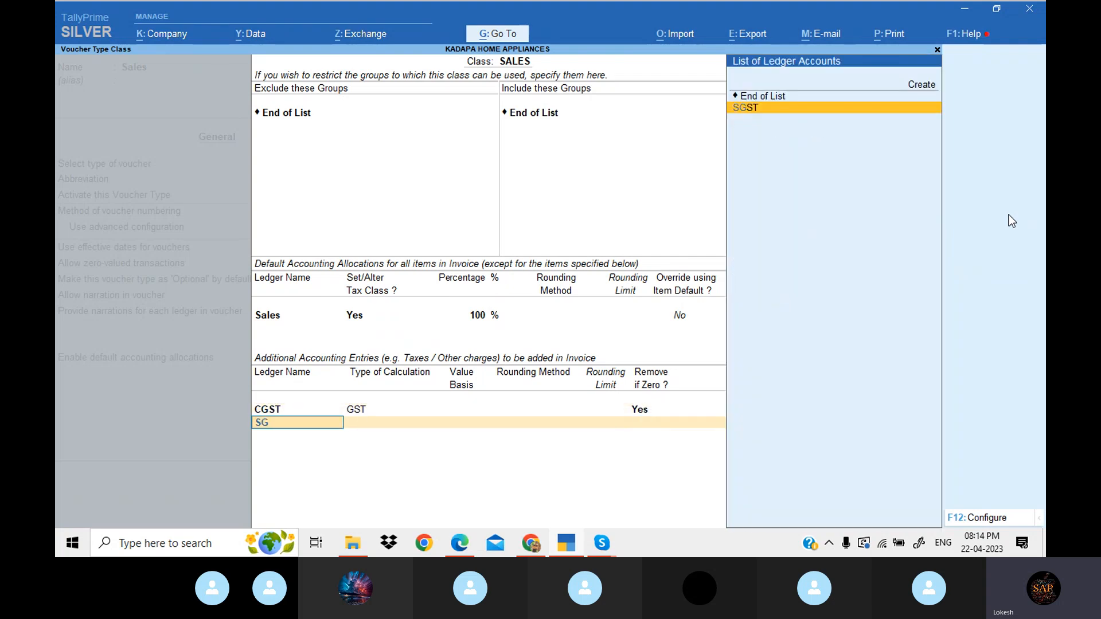
key("Return")
key("Return")
Add Round Off to the SALES class as Total Amount Rounding with Normal Rounding and limit 1, and finish the class
type("Ro")
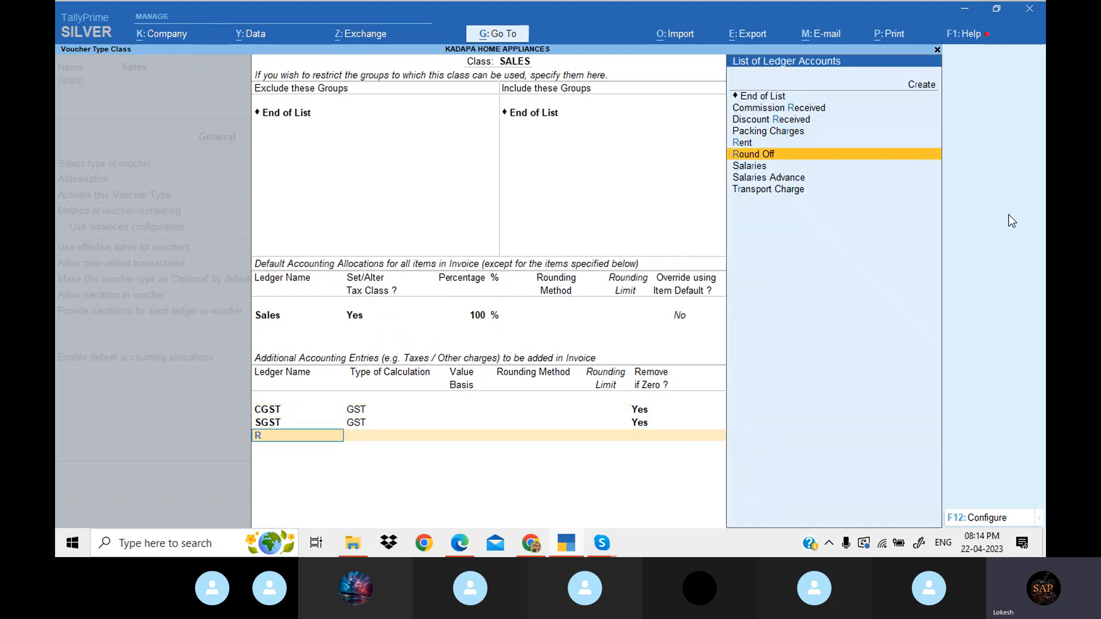
key("Return")
key("Down")
key("Down")
key("Down")
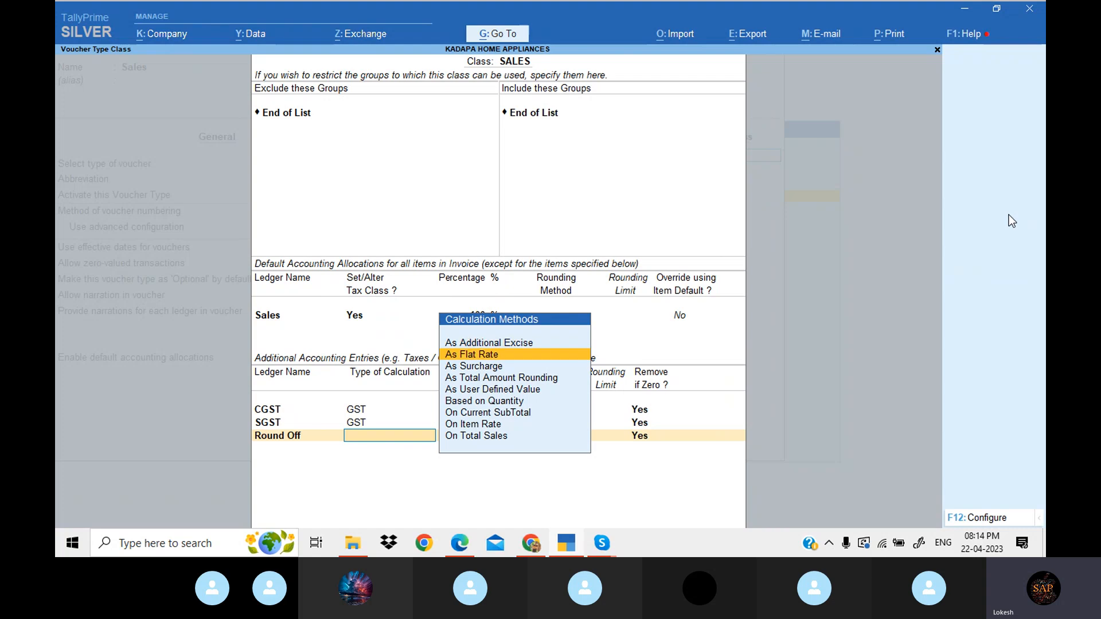
key("Return")
key("Down")
key("Down")
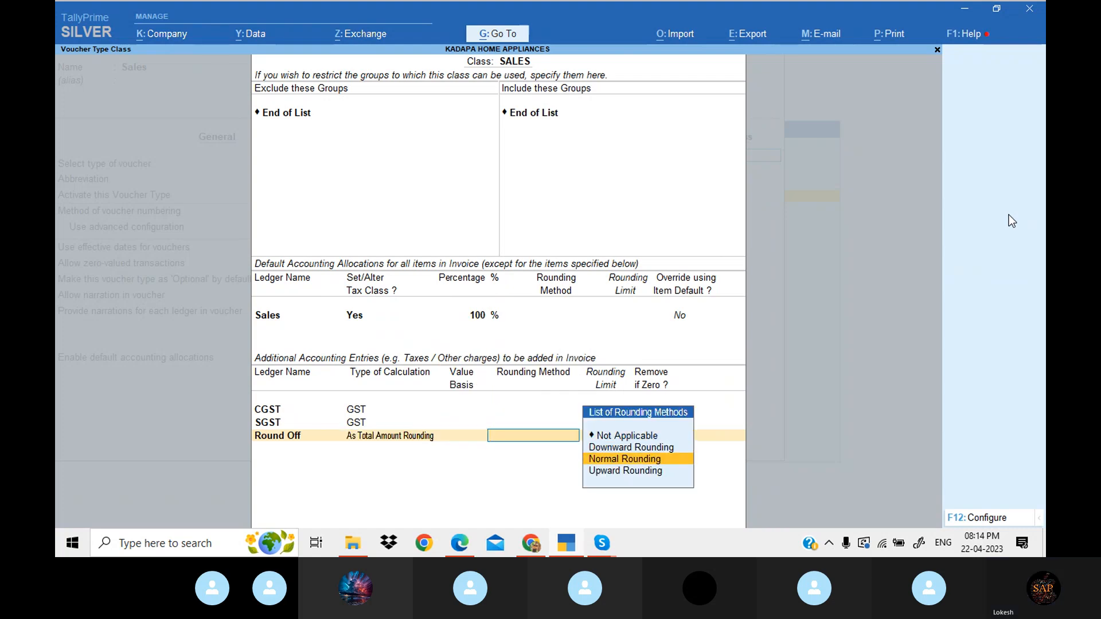
key("Return")
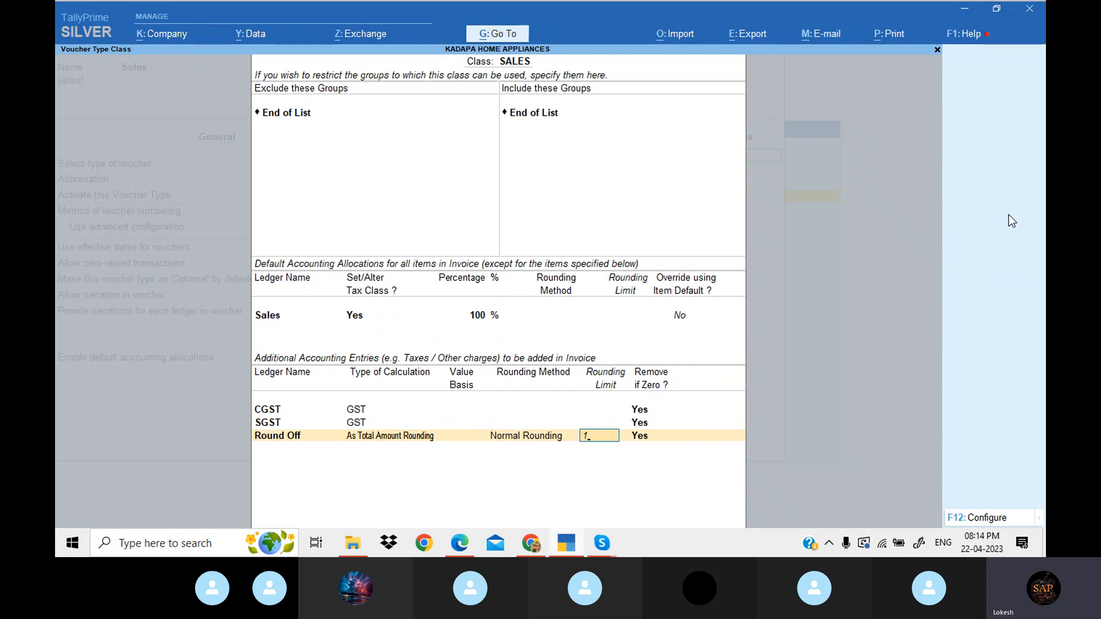
key("Return")
key("Return")
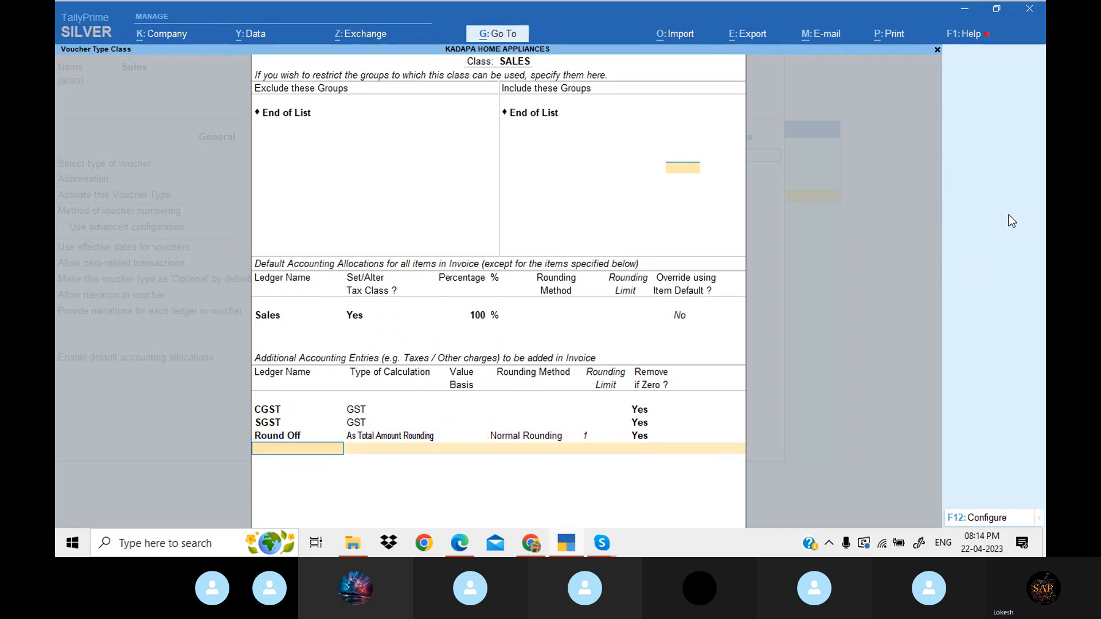
key("Return")
Add a second voucher class named SALES IGST and leave its group restrictions empty
type("SAL")
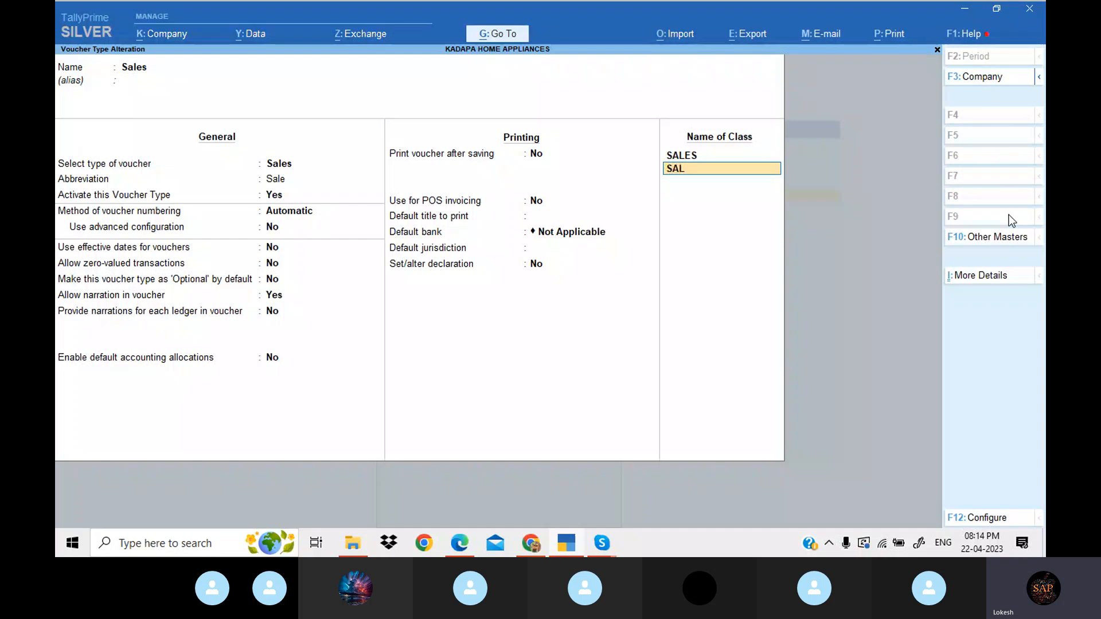
type("ES IGST")
key("Return")
key("Return")
key("Return")
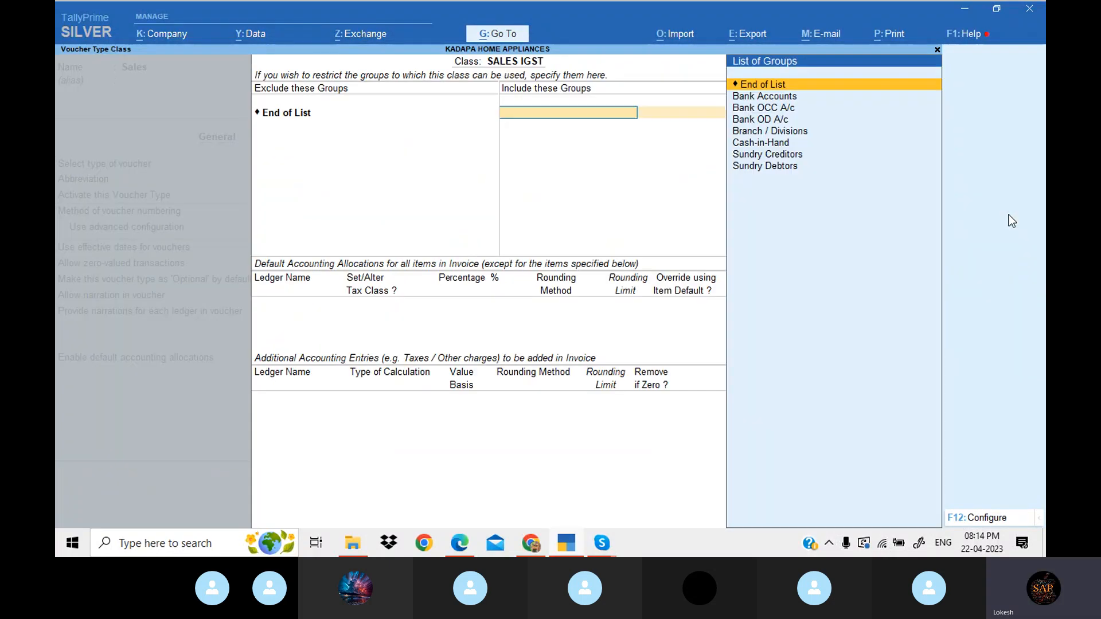
Allocate all items in the SALES IGST class 100% to the Sales IGST ledger with GST classification Interstate Sales Taxable
key("Down")
key("Down")
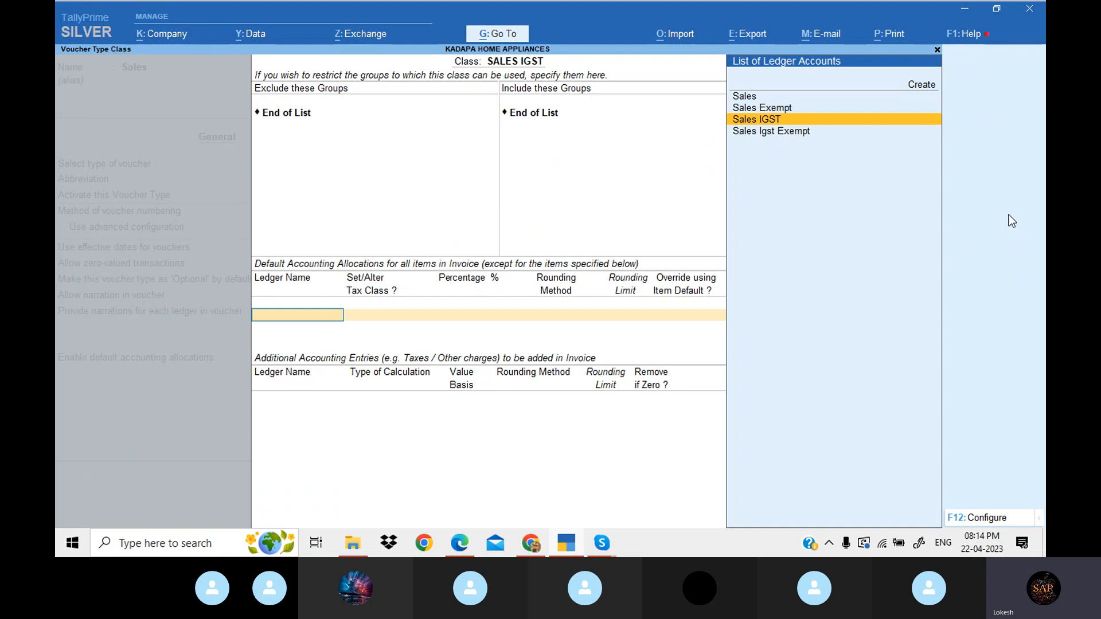
key("Return")
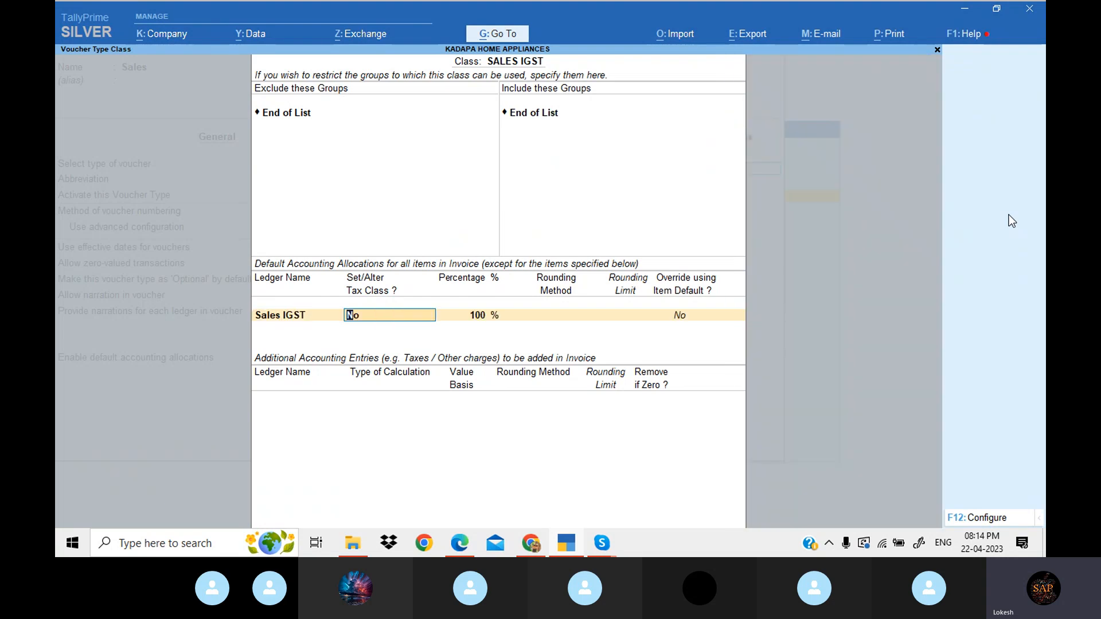
key("y")
key("Return")
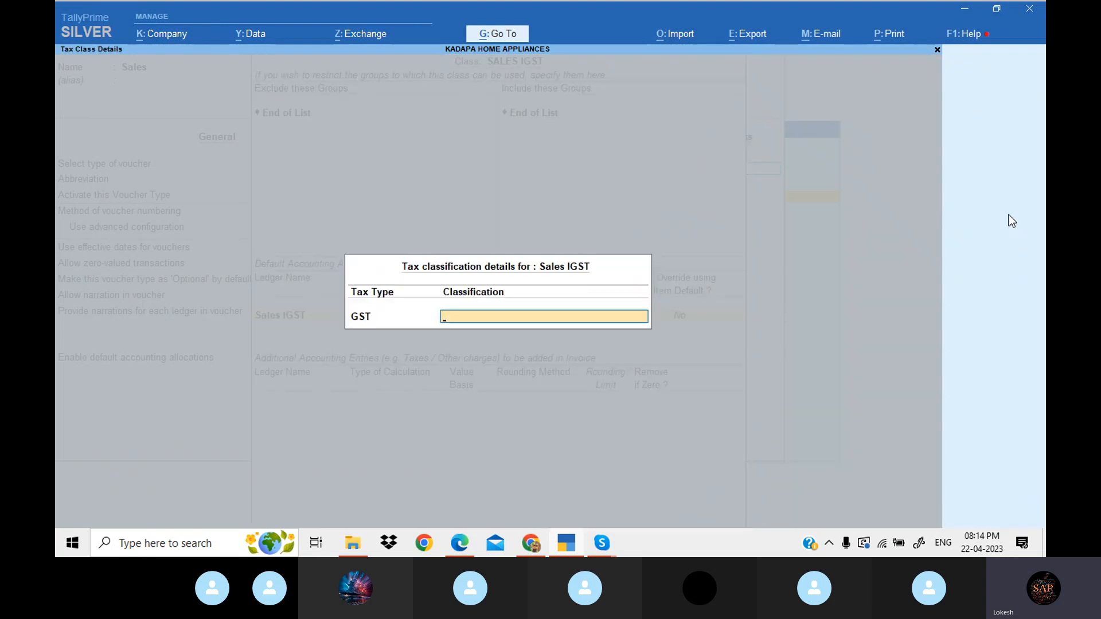
type("IN")
key("Down")
key("Down")
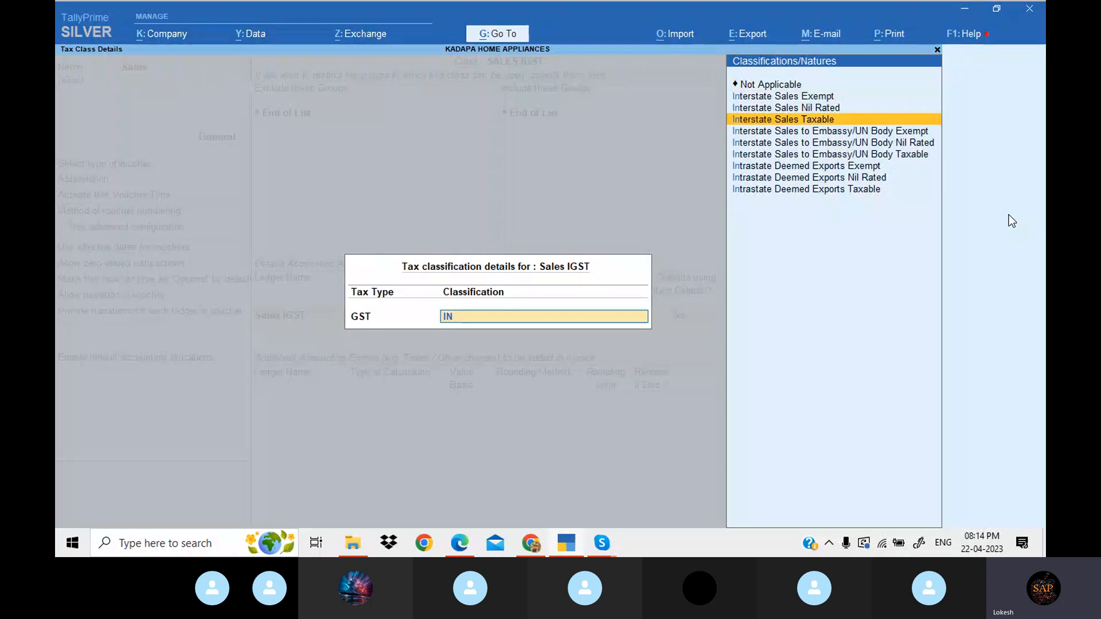
key("Return")
key("Return")
key("Return")
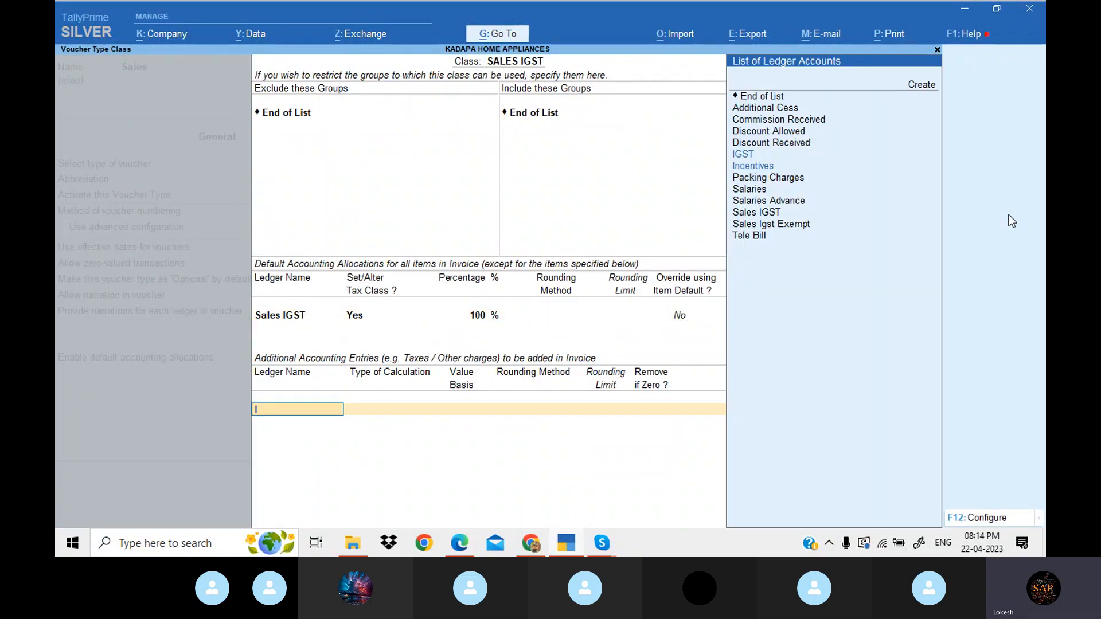
Add IGST as an additional accounting entry of the SALES IGST class
type("ig")
key("Return")
key("Return")
key("Return")
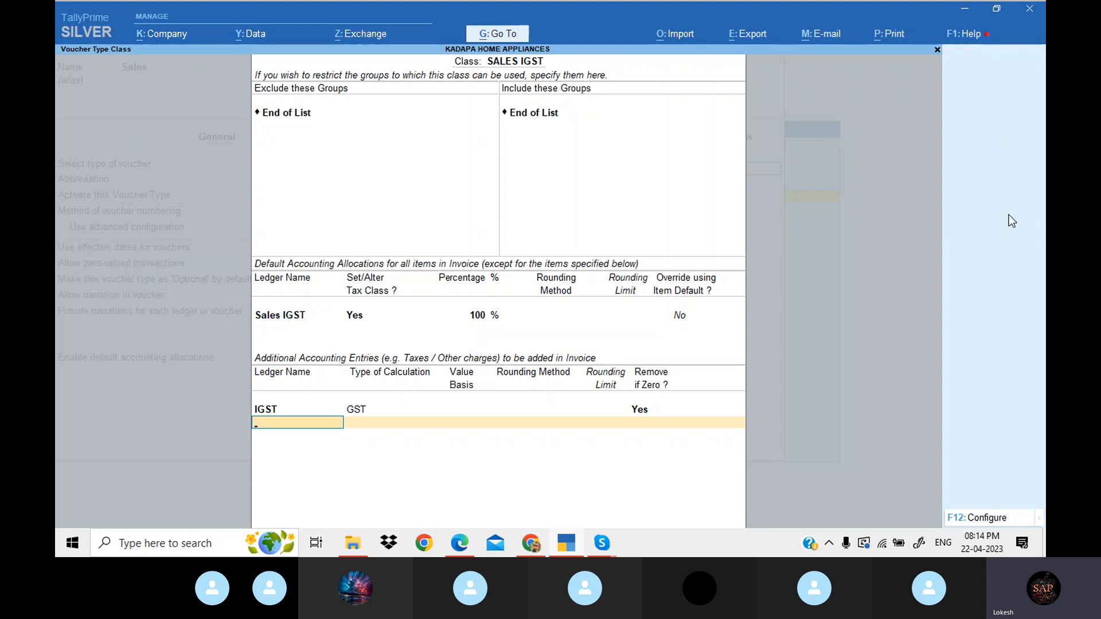
Add Round Off to the SALES IGST class as Total Amount Rounding with Normal Rounding and limit 1, and finish the class
type("ro")
key("Return")
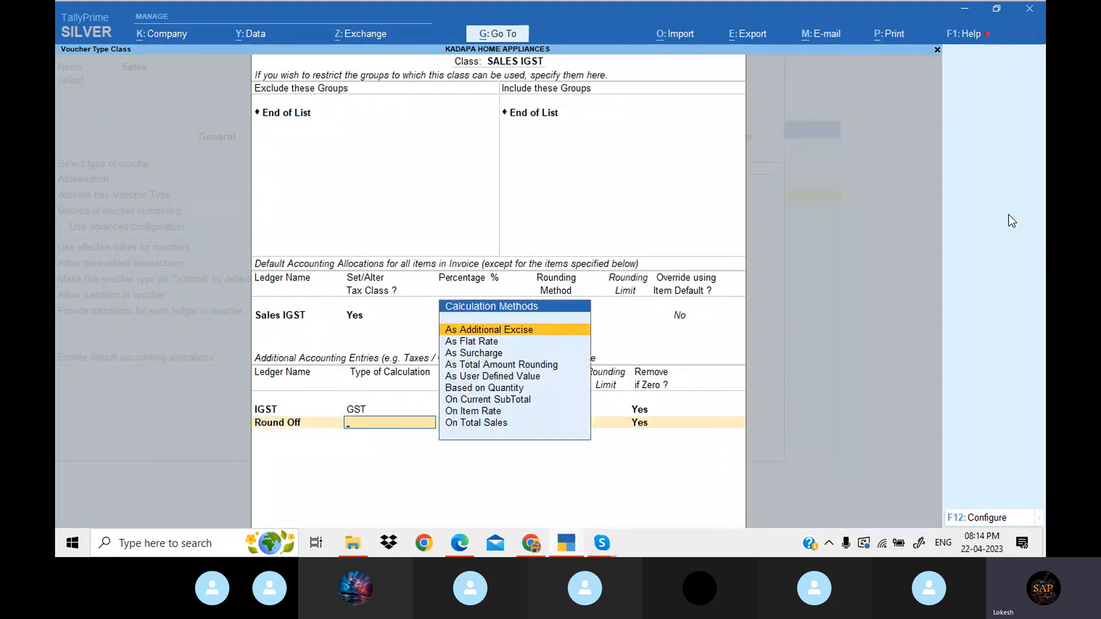
key("Down")
key("Down")
key("Down")
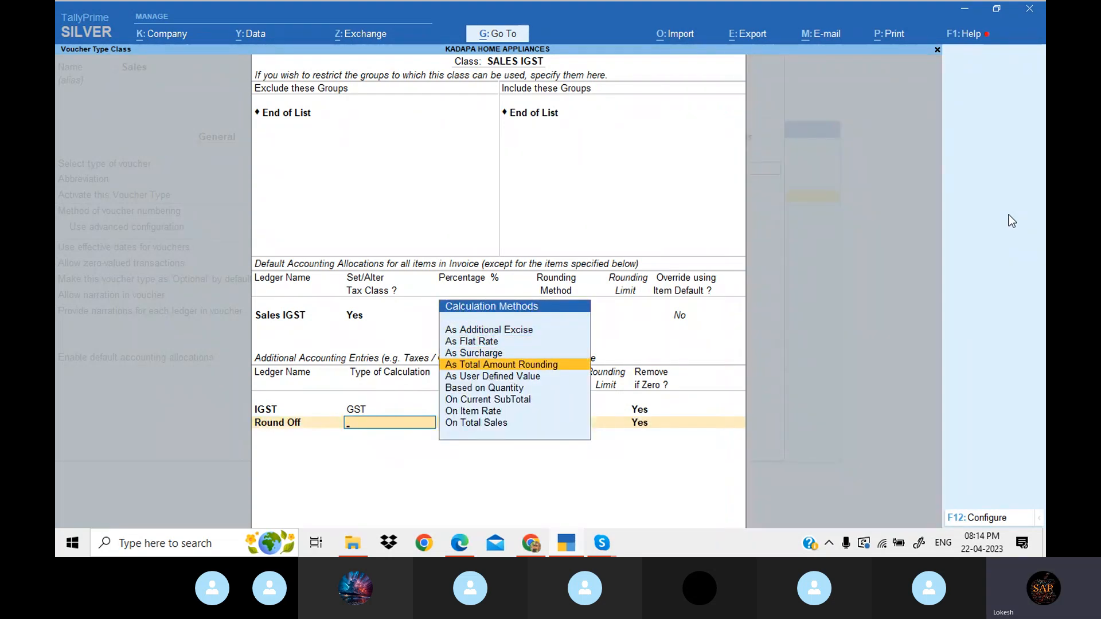
key("Return")
key("Down")
key("Down")
key("Return")
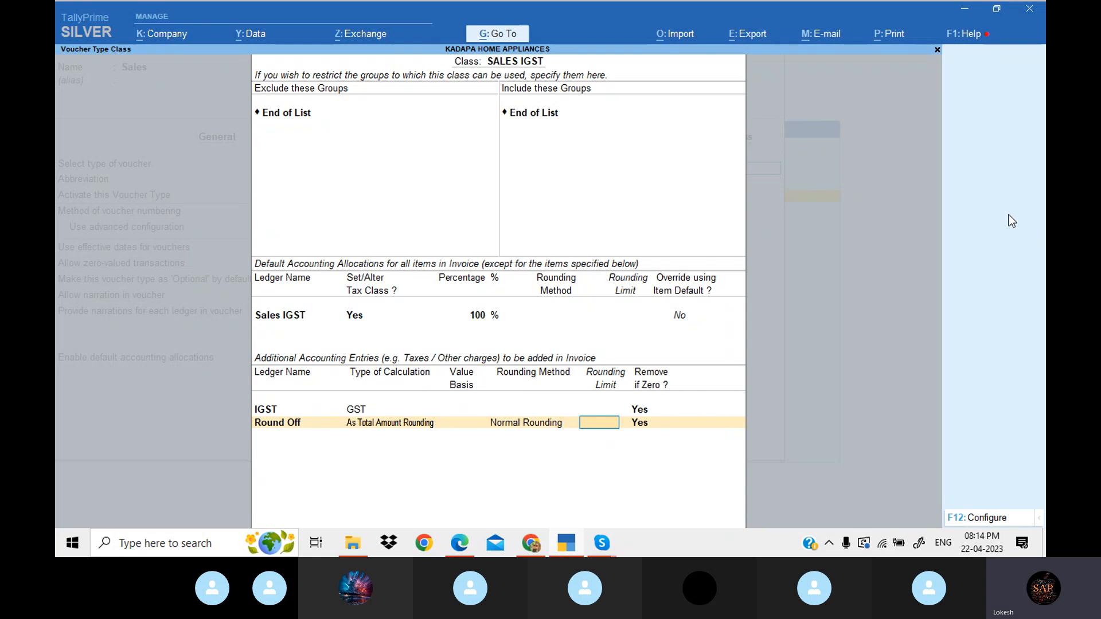
type("1")
key("Return")
key("Return")
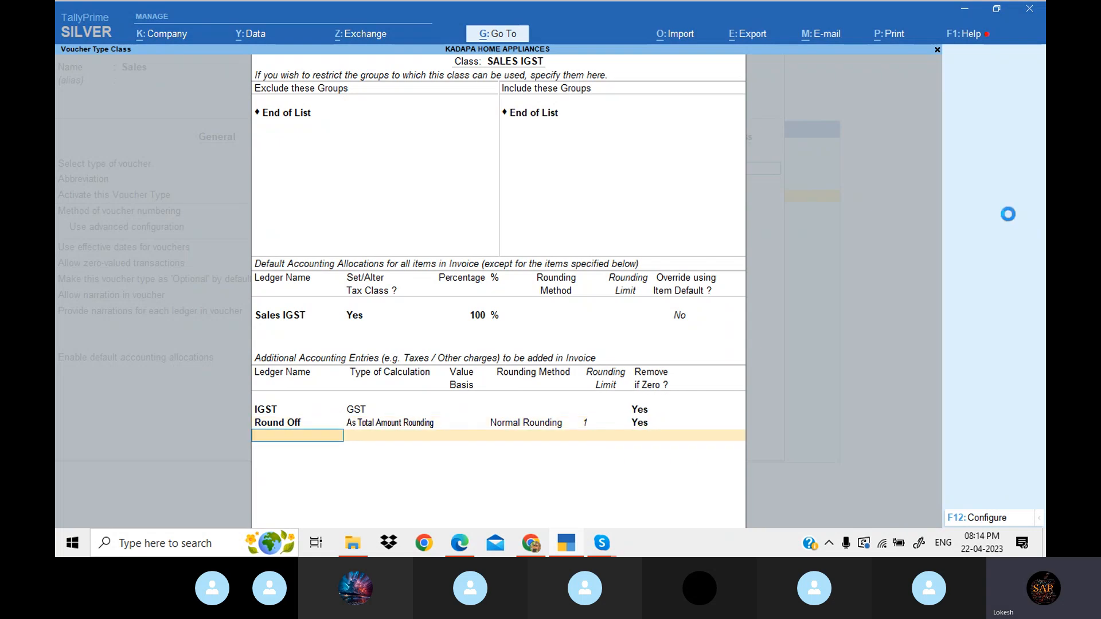
key("Return")
Save the Sales voucher type with its classes and return to the list of masters
key("Return")
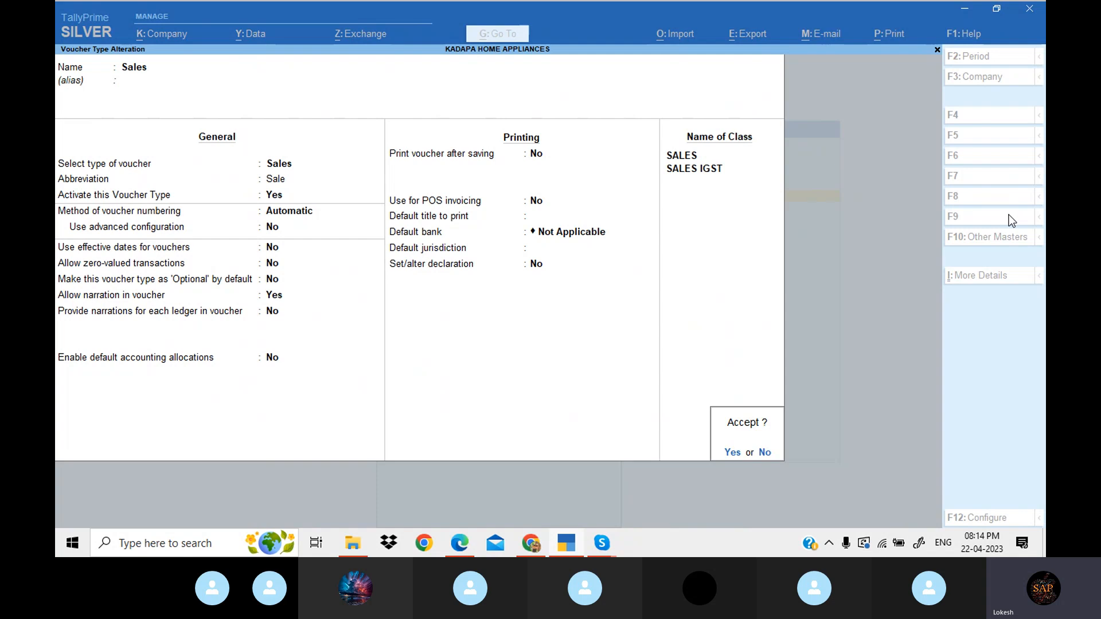
key("Return")
key("Escape")
key("Escape")
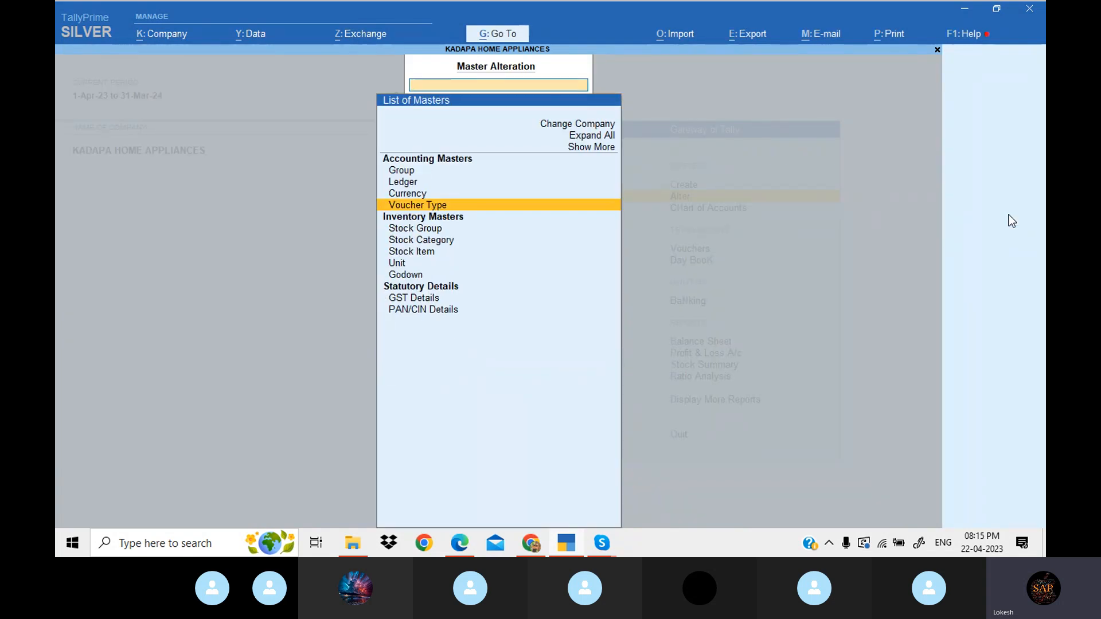
Return to the Gateway of Tally and open voucher entry
key("Up")
key("Up")
key("Up")
key("Up")
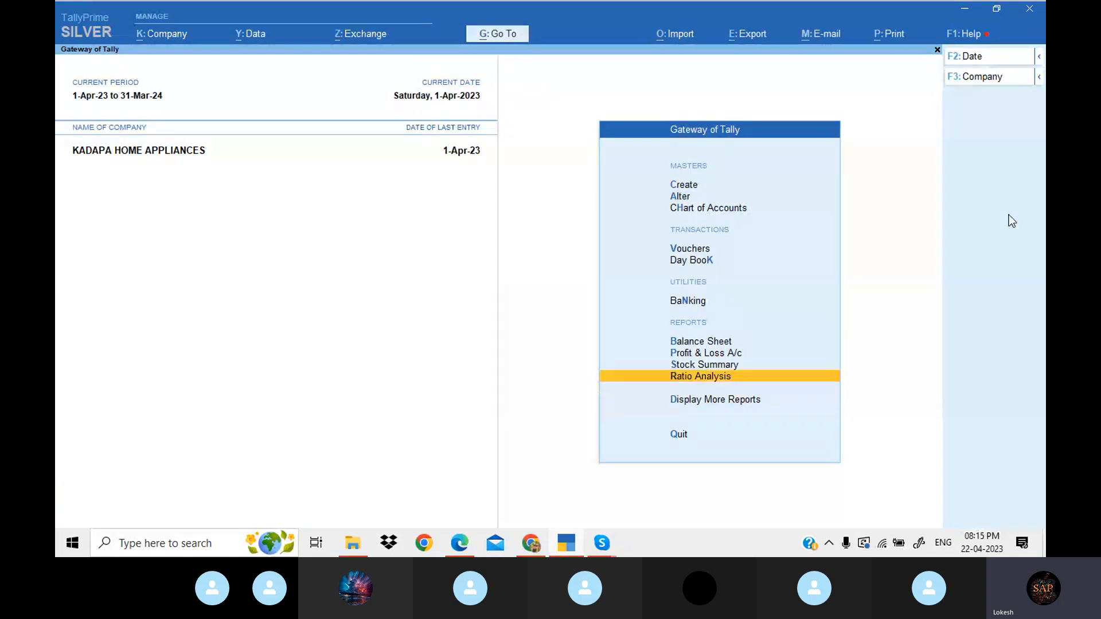
key("Up")
key("Up")
key("Up")
key("Up")
key("Up")
key("Up")
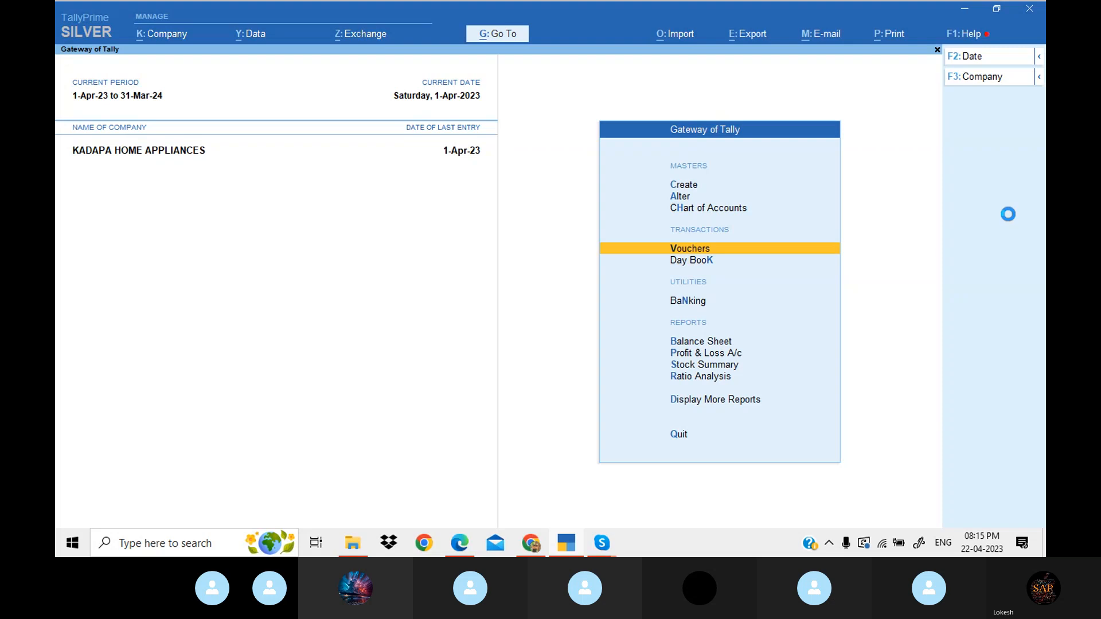
key("Return")
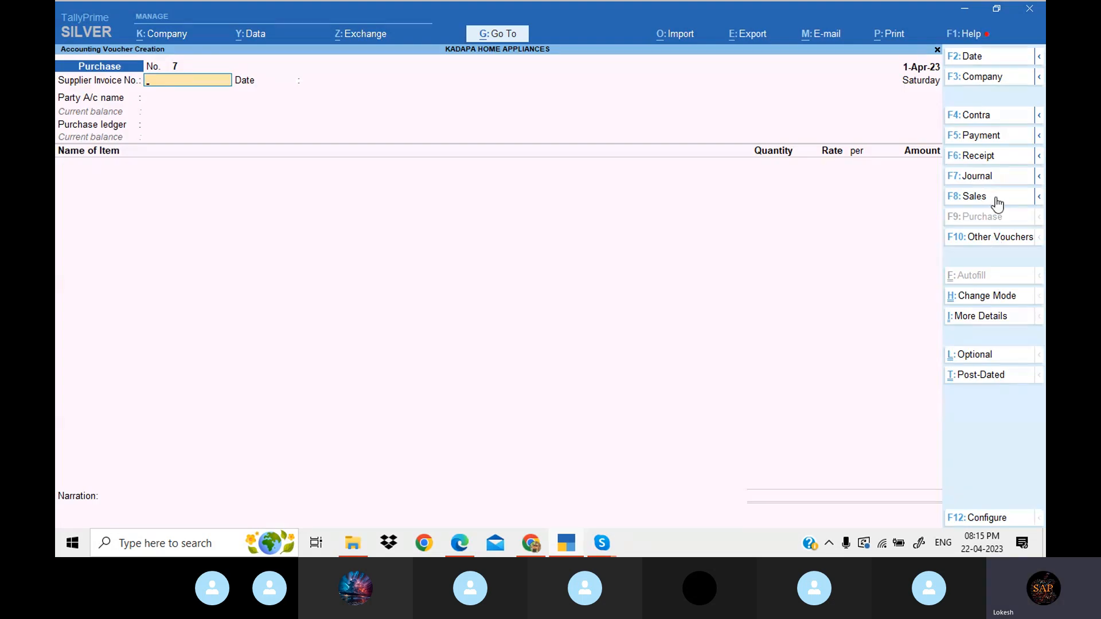
Switch to a Sales voucher that uses the SALES voucher class
left_click(996, 198)
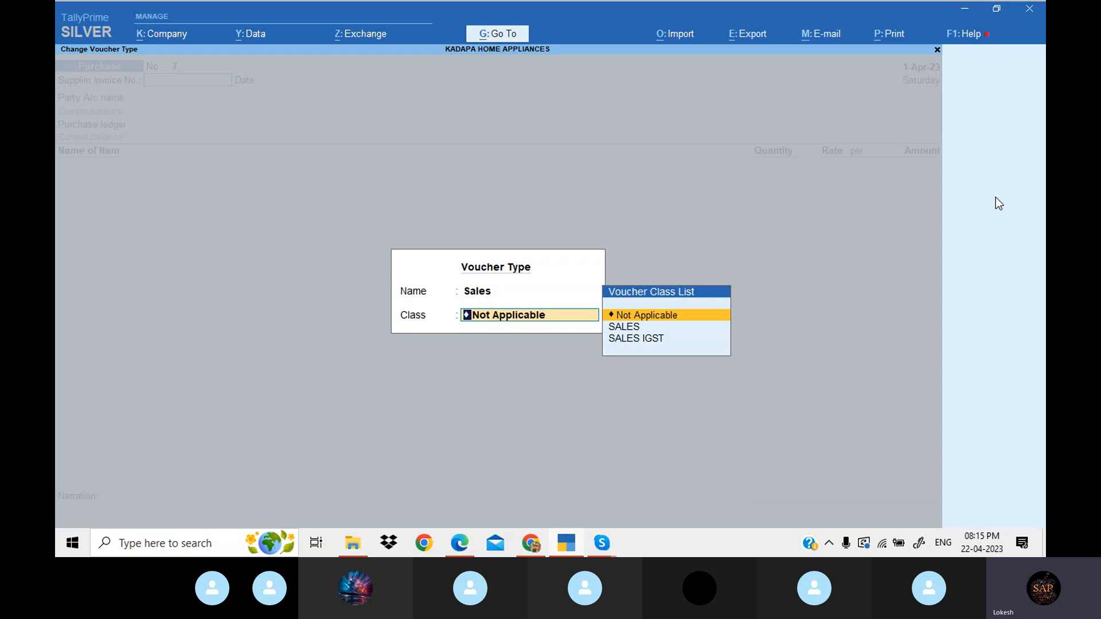
key("Down")
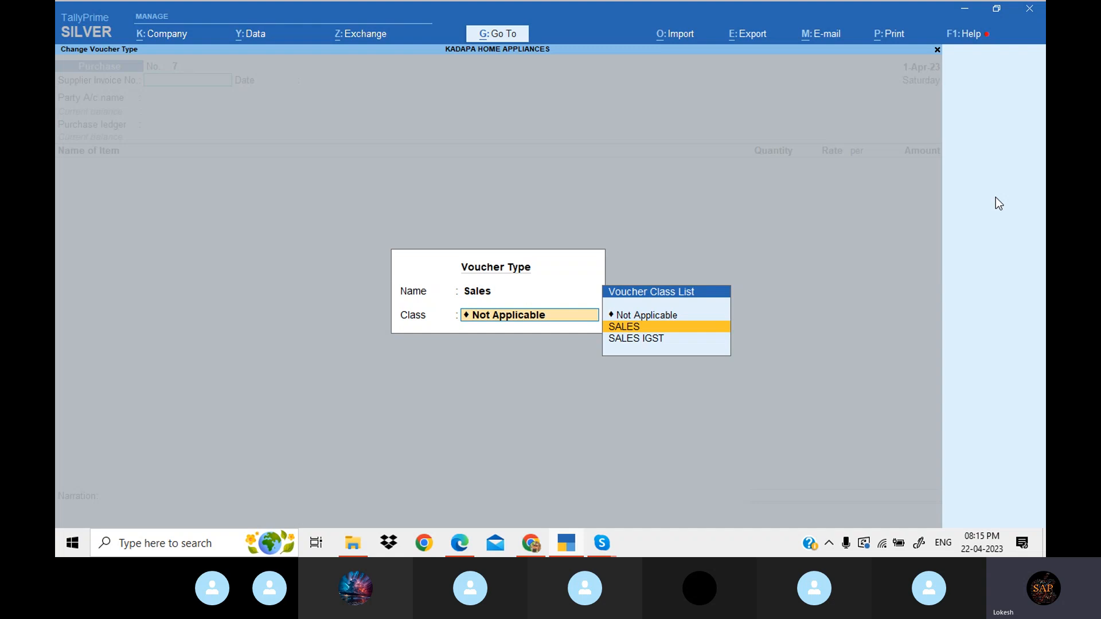
key("Up")
key("Return")
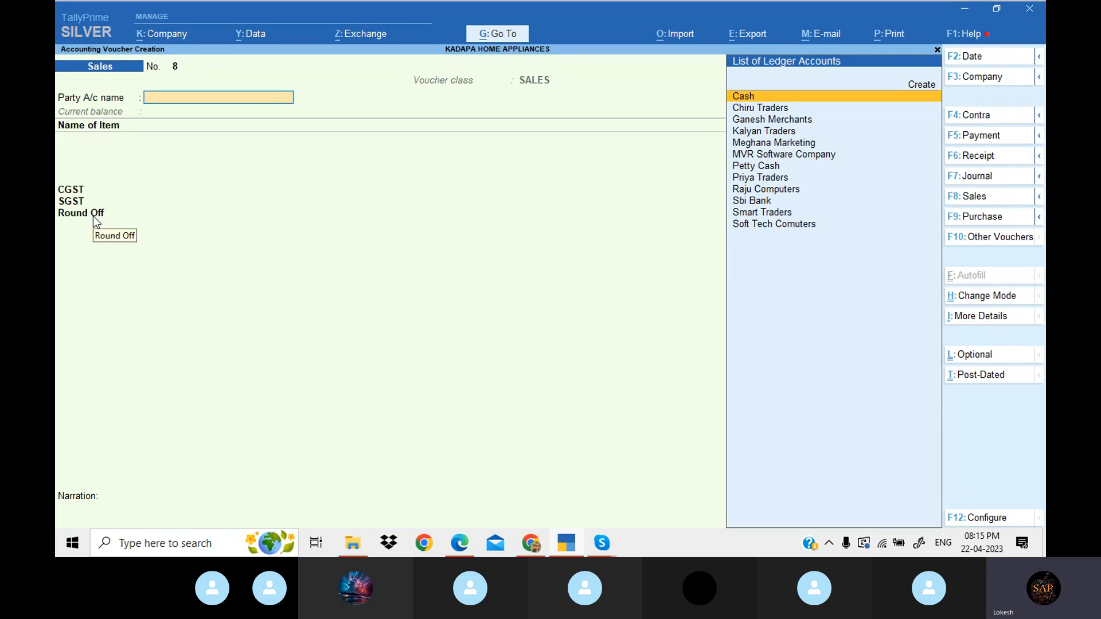
Choose Ganesh Merchants as the sales voucher's party and accept the default party details
key("Down")
key("Down")
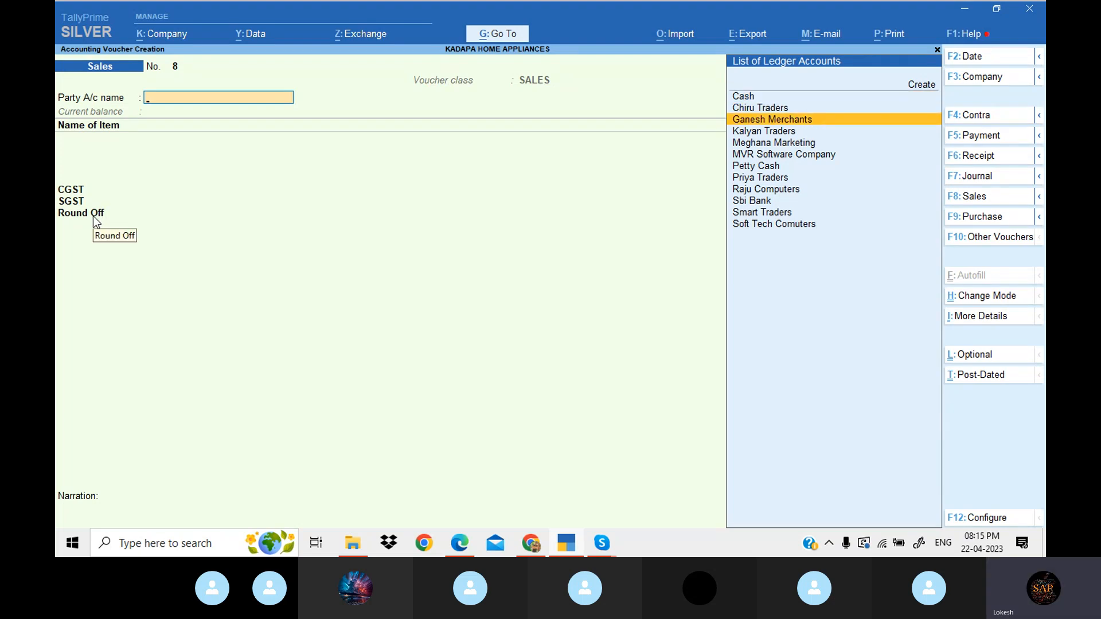
key("Return")
key("Return")
key("Return")
key("Return")
key("Return")
key("Return")
key("Return")
key("Return")
key("Return")
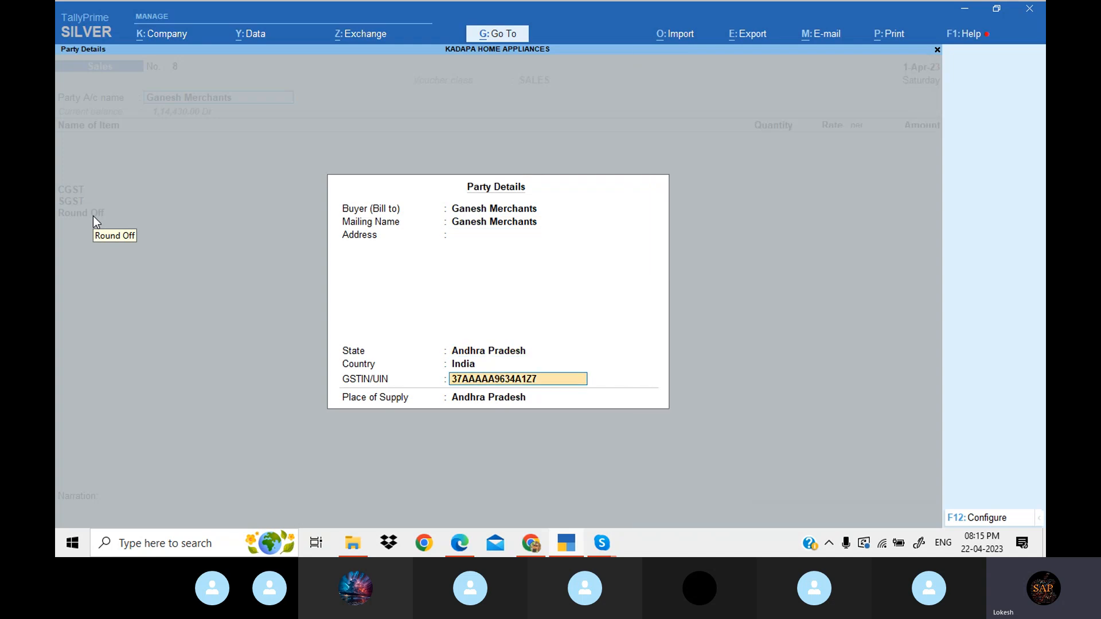
key("Return")
key("Return")
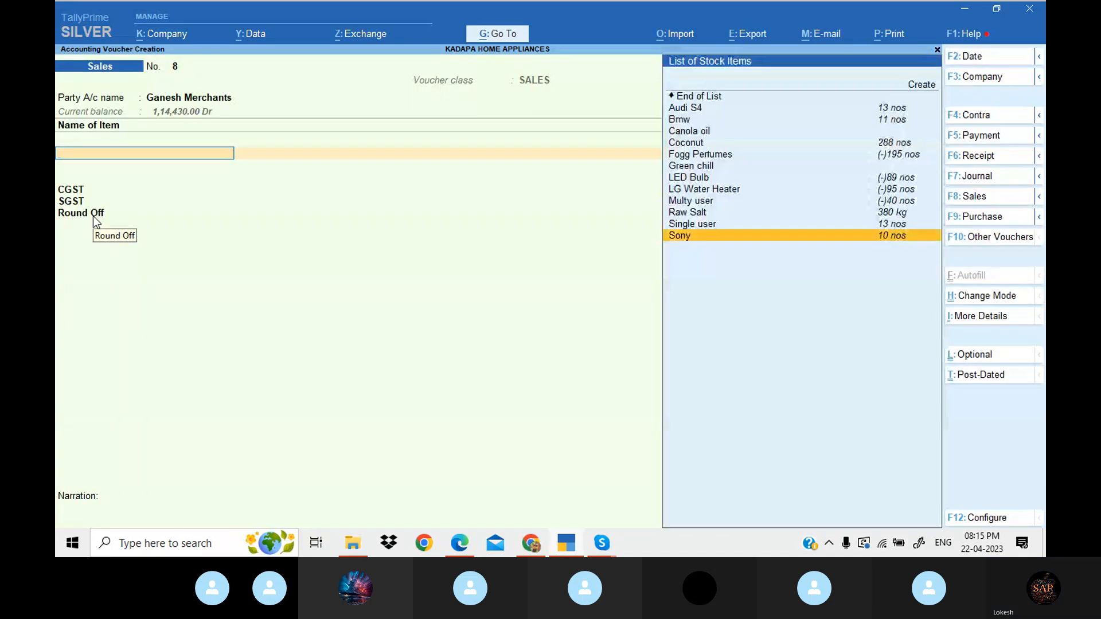
key("Up")
key("Up")
key("Up")
key("Up")
key("Up")
key("Up")
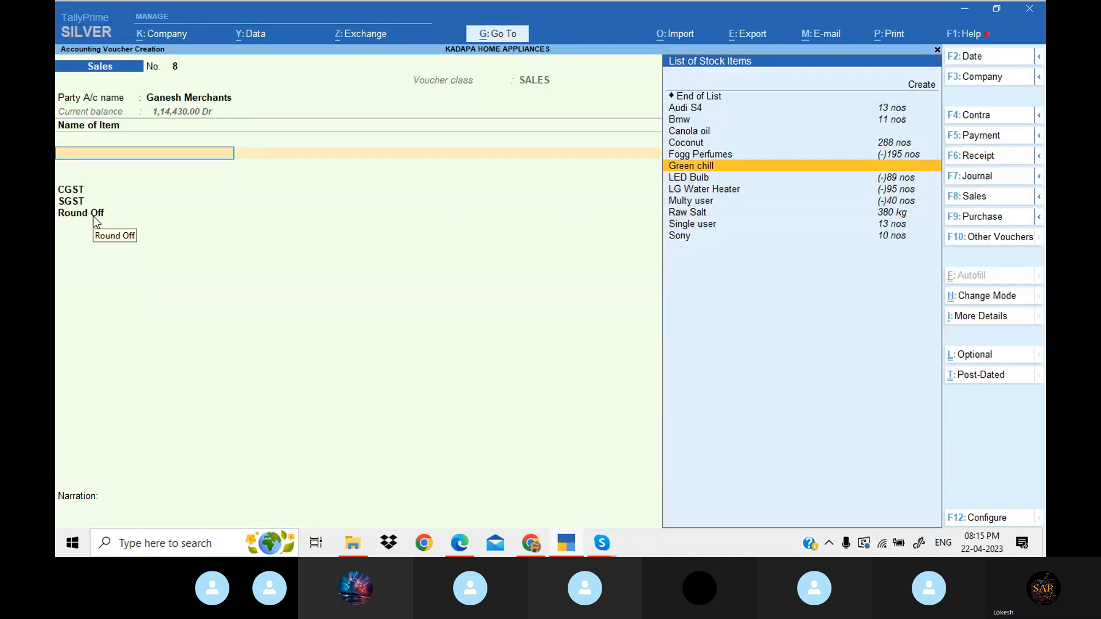
key("shift")
key("shift")
key("shift")
key("shift")
key("shift")
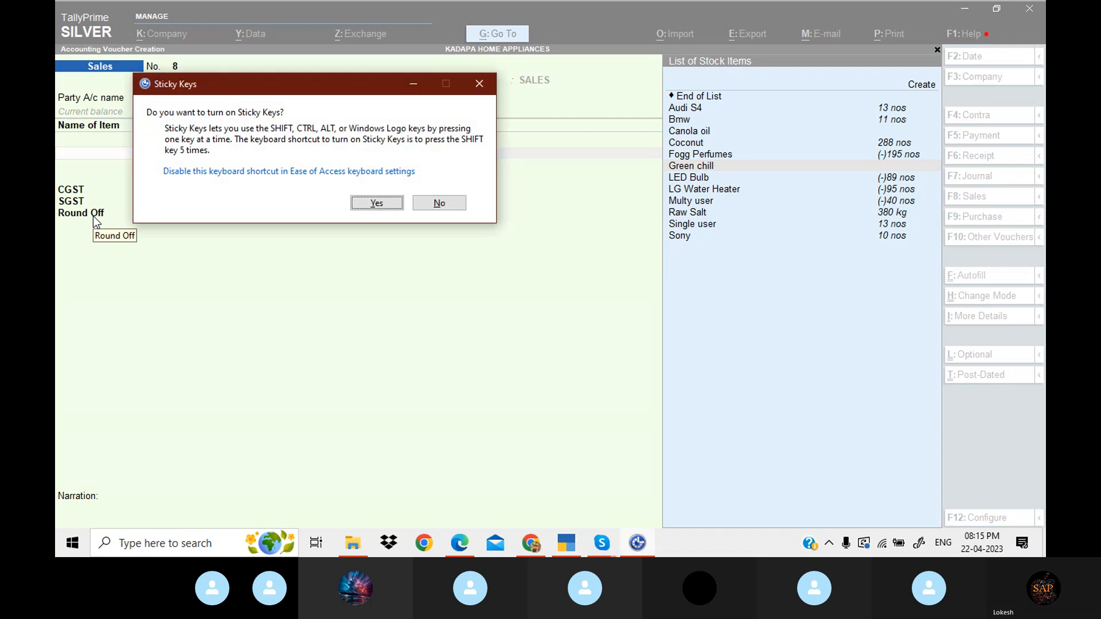
left_click(492, 82)
Add the Sony stock item to the invoice with quantity 1 at the rate of 15,000.00
double_click(705, 237)
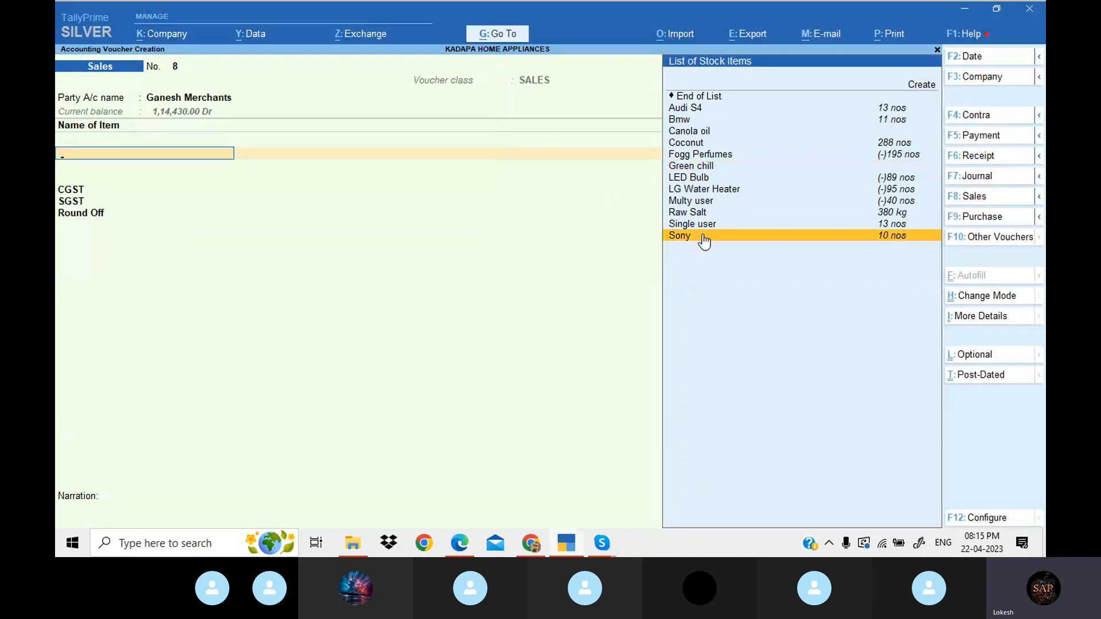
type("1")
key("Return")
key("Return")
key("Return")
key("Return")
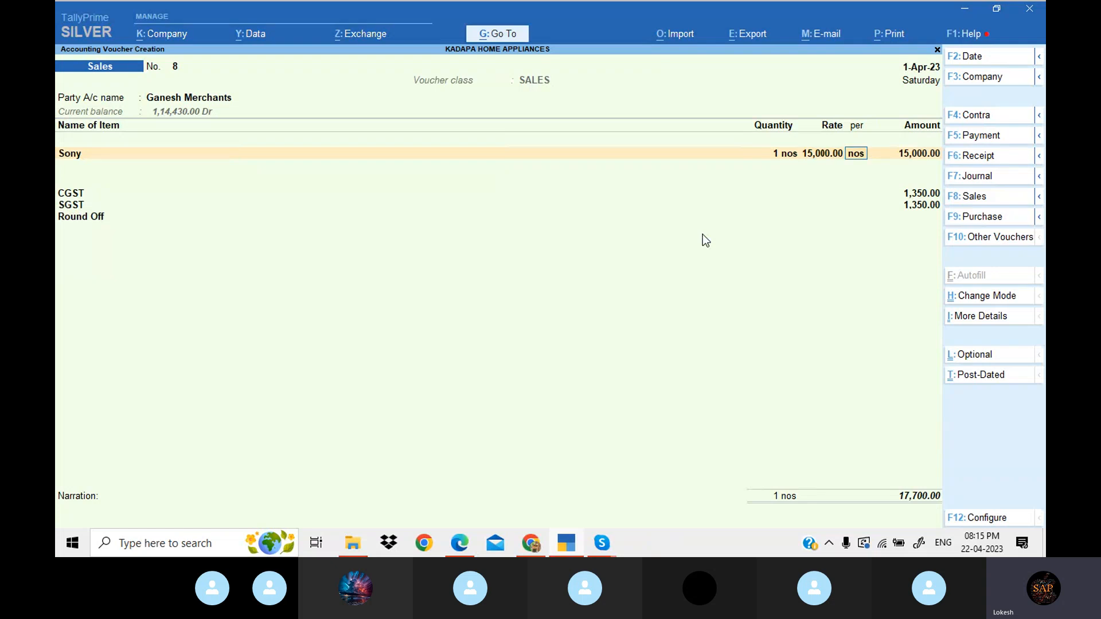
Add the LED Bulb stock item to the invoice with quantity 2 at the rate of 2,000.00
key("Down")
key("Down")
key("Down")
key("Down")
key("Down")
key("Down")
key("Down")
key("Down")
key("Down")
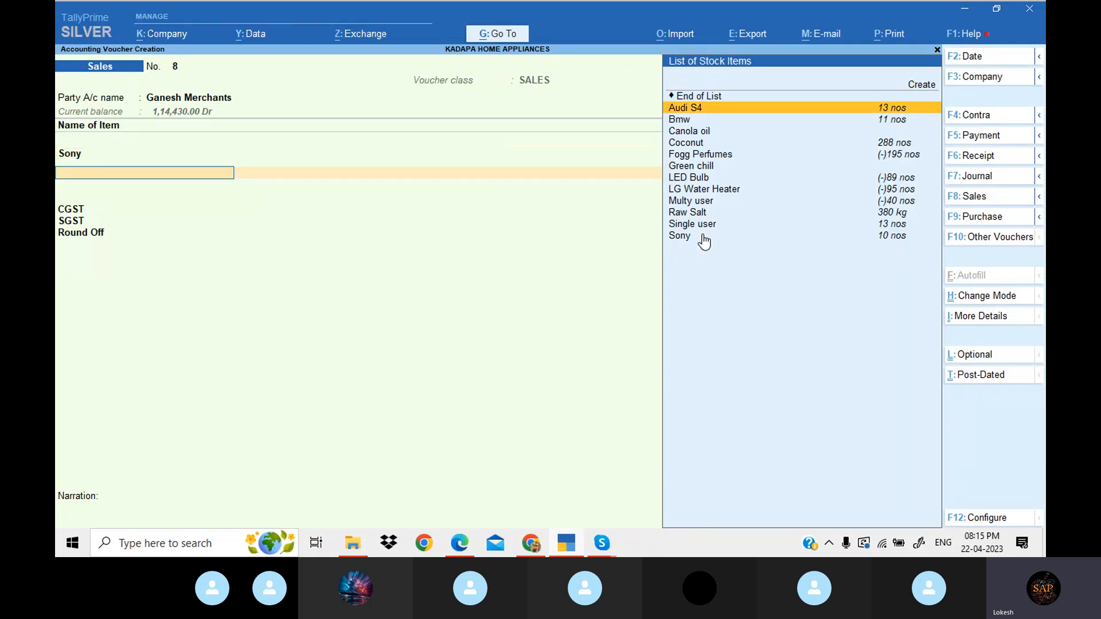
key("Return")
type("2")
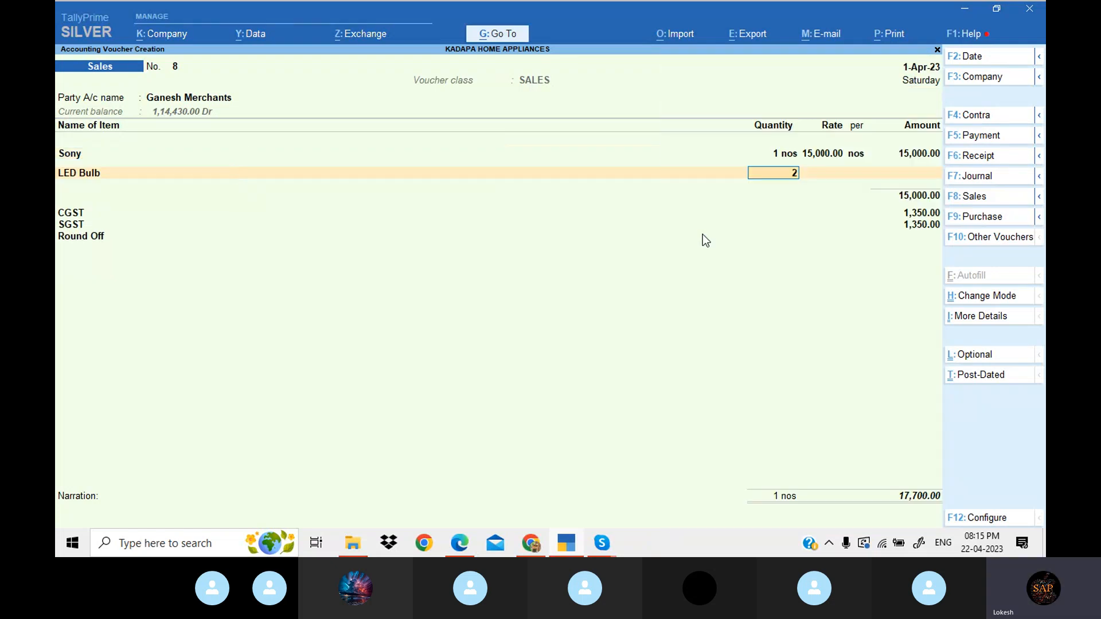
key("Return")
key("Return")
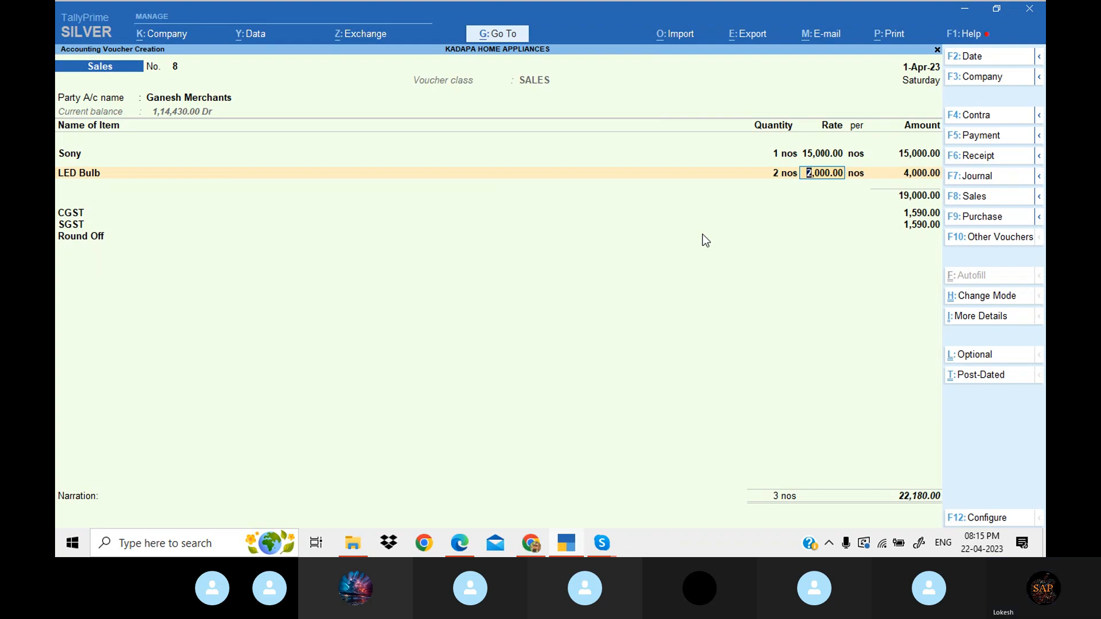
key("Return")
key("Return")
key("Return")
Add the LG Water Heater stock item to the invoice with quantity 2 at the rate of 1,700.48
key("Down")
key("Down")
key("Down")
key("Down")
key("Down")
key("Down")
key("Down")
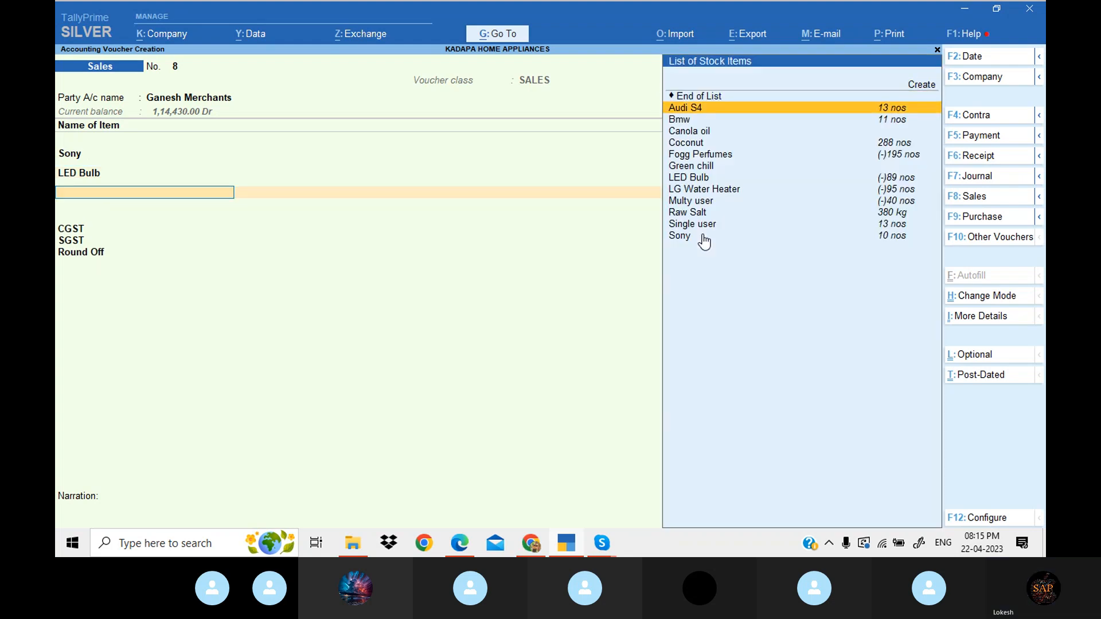
key("Down")
key("Return")
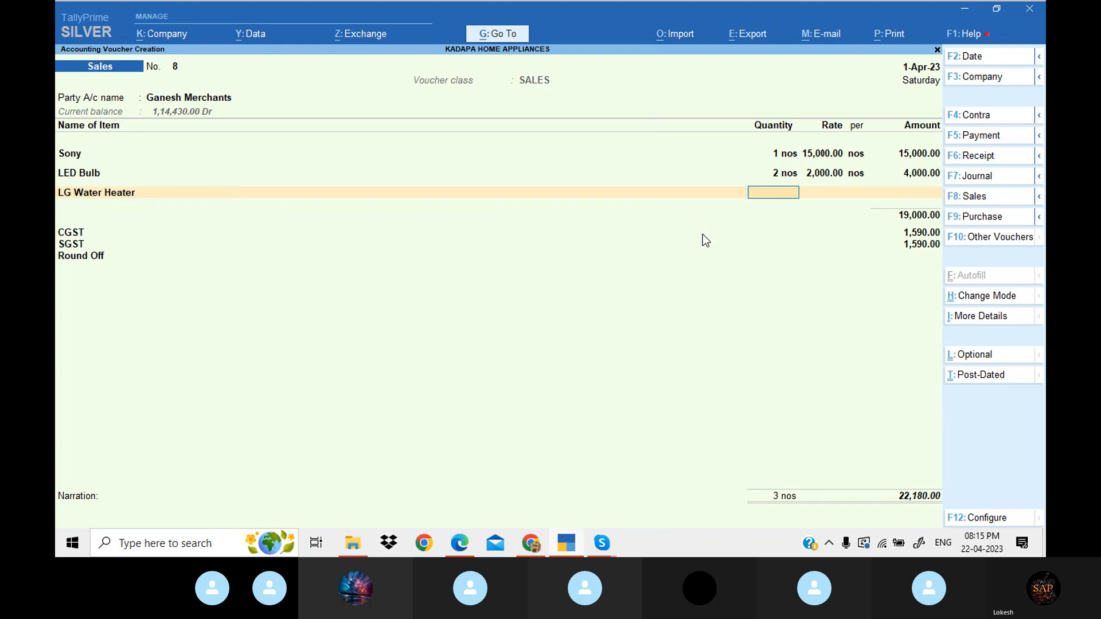
type("2")
key("Return")
key("Return")
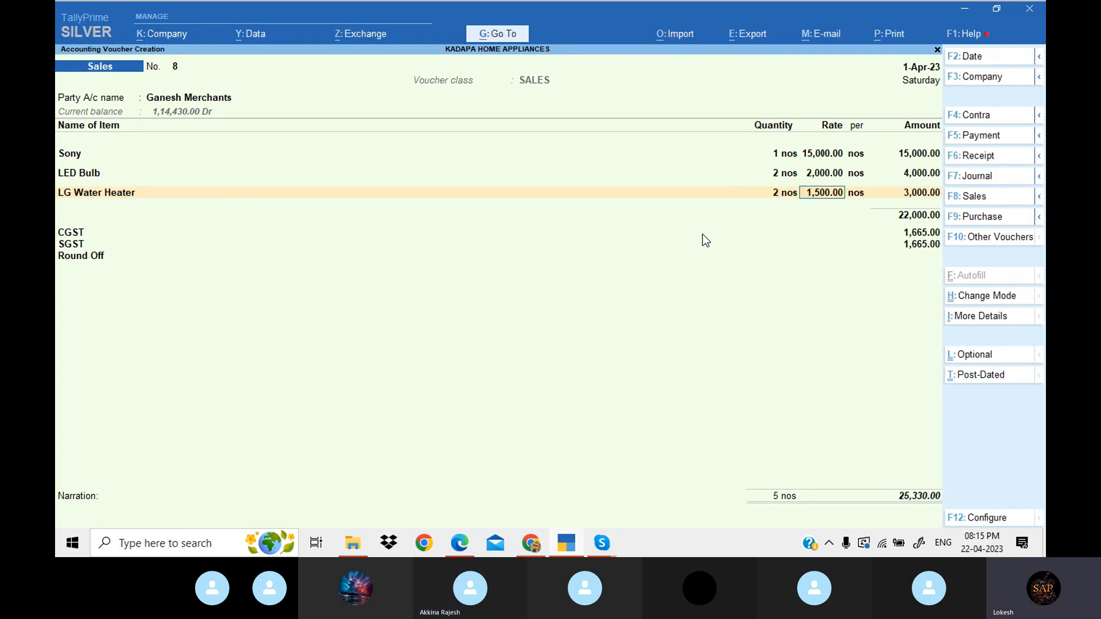
type("1700.48")
key("Return")
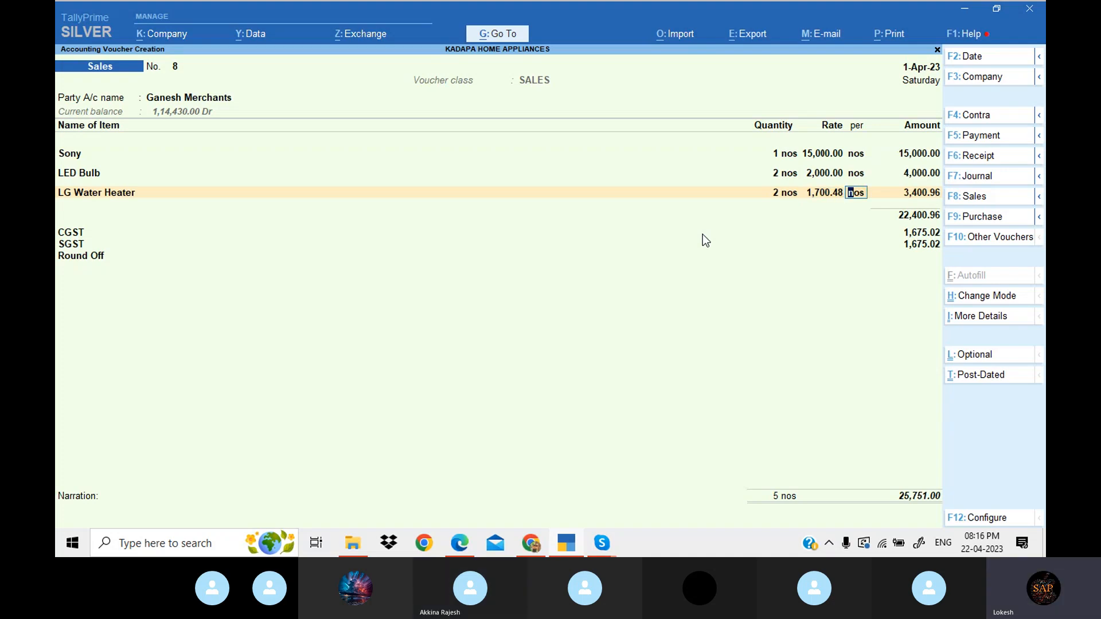
Change the rate of the LG Water Heater line to 1,600.23
key("BackSpace")
type("1,600.23")
key("Return")
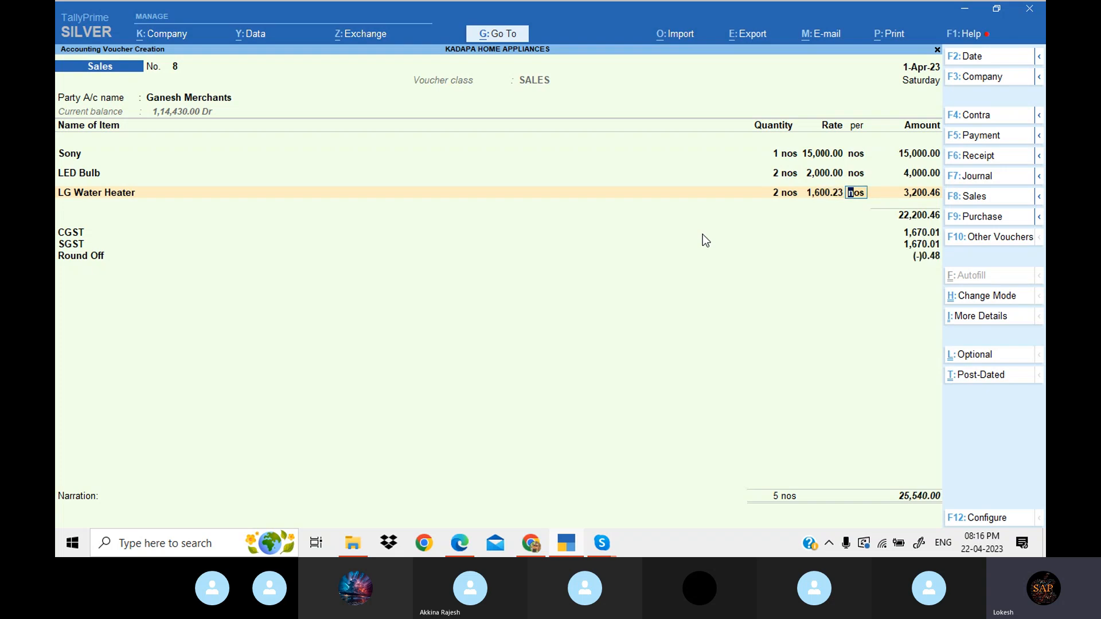
Finish the item entry and save the Ganesh Merchants sales invoice without a narration
key("Return")
key("Return")
key("Return")
key("Return")
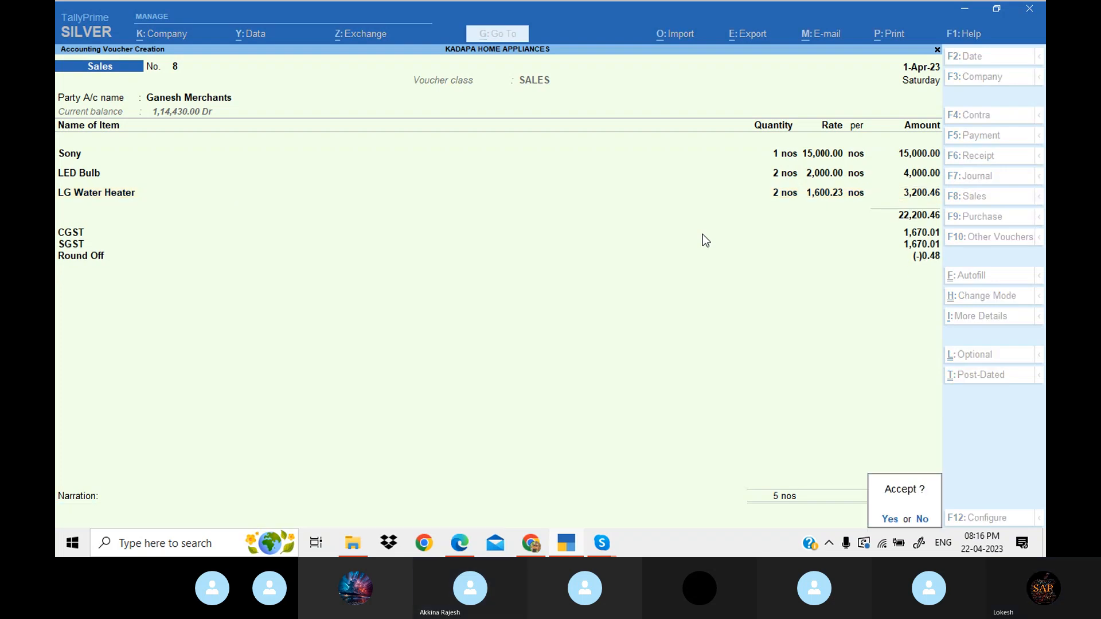
key("Return")
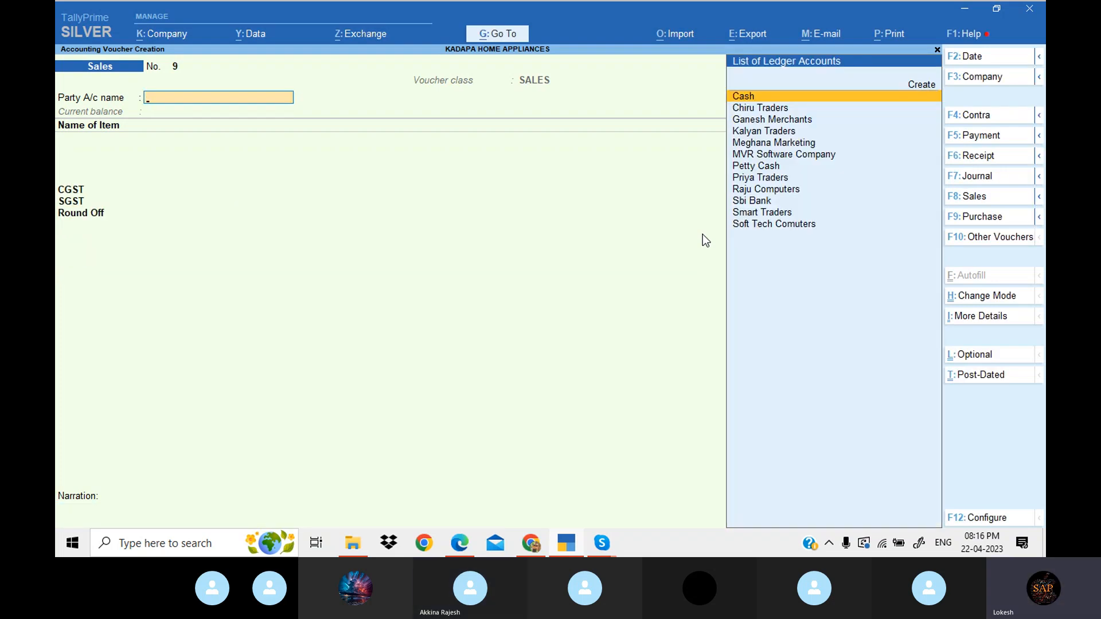
Switch the new Sales voucher to the SALES IGST voucher class
left_click(986, 197)
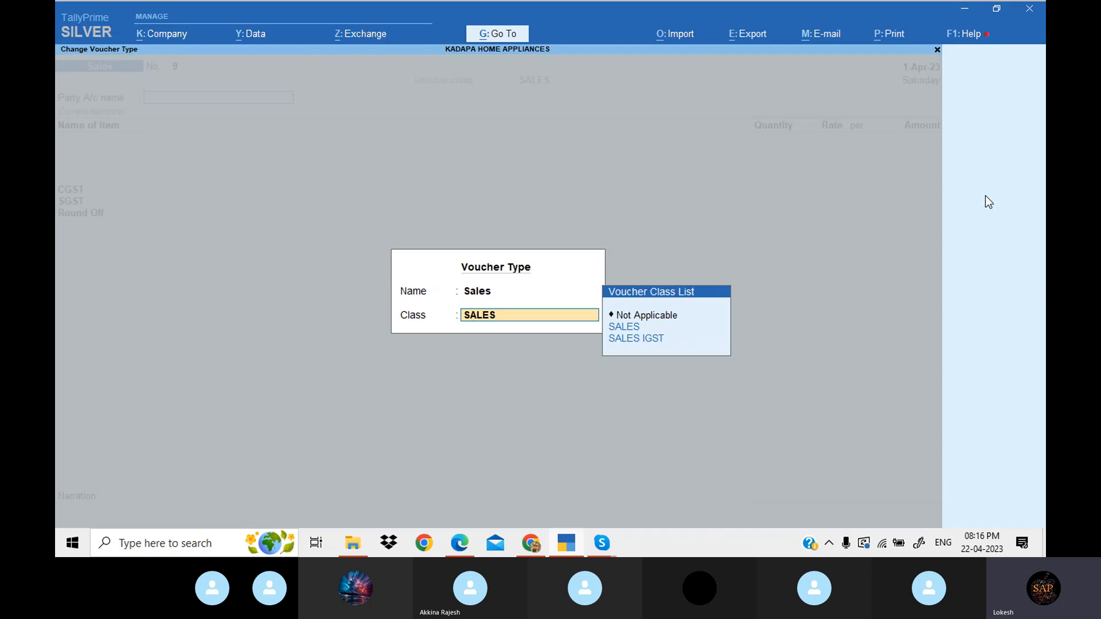
key("Down")
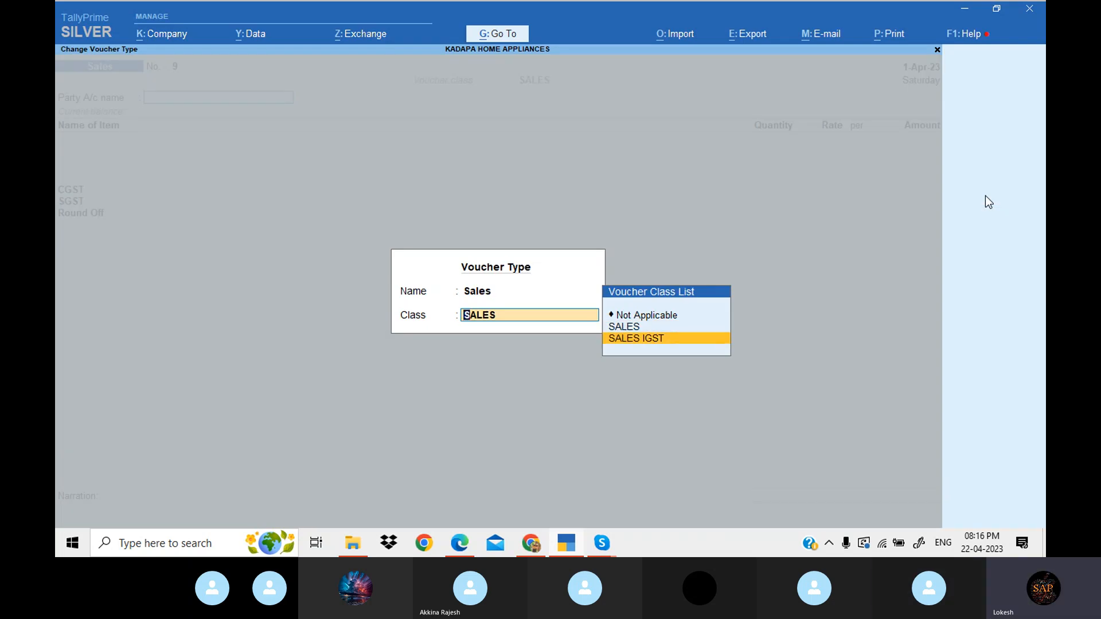
key("Return")
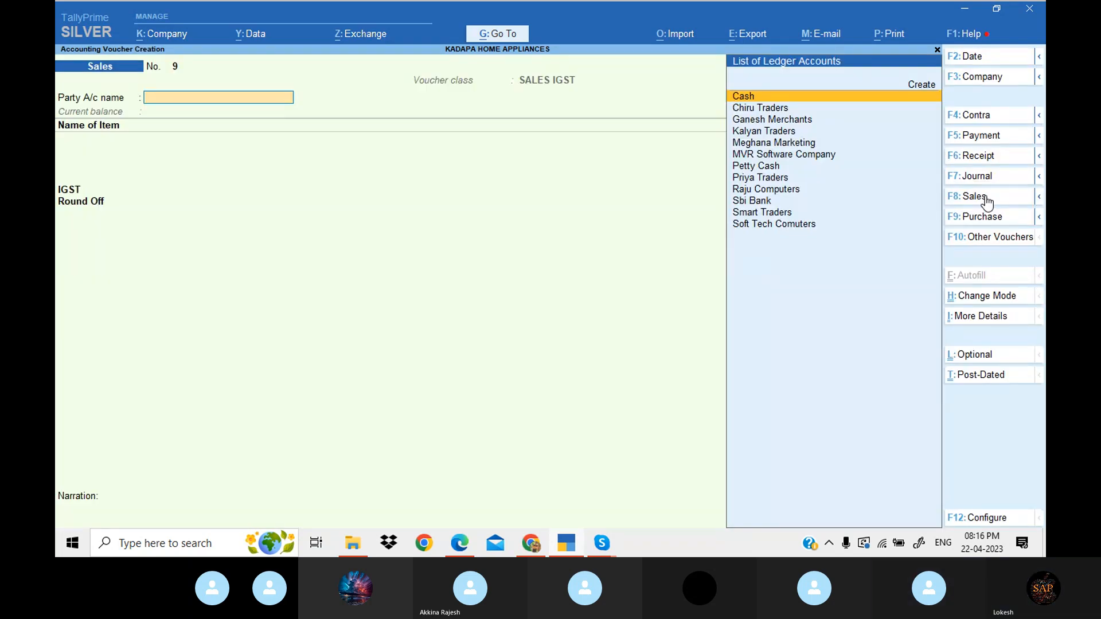
key("Down")
key("Down")
key("Down")
key("Down")
key("Down")
key("Return")
key("Return")
key("Return")
key("Return")
key("Return")
key("Return")
key("Return")
key("Return")
key("Return")
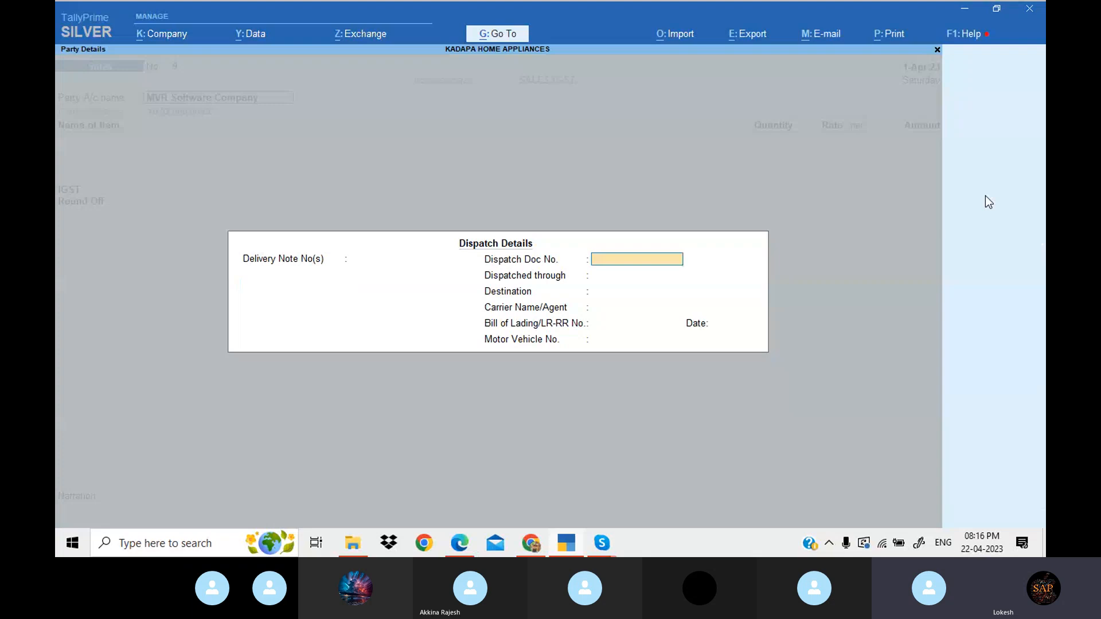
key("Escape")
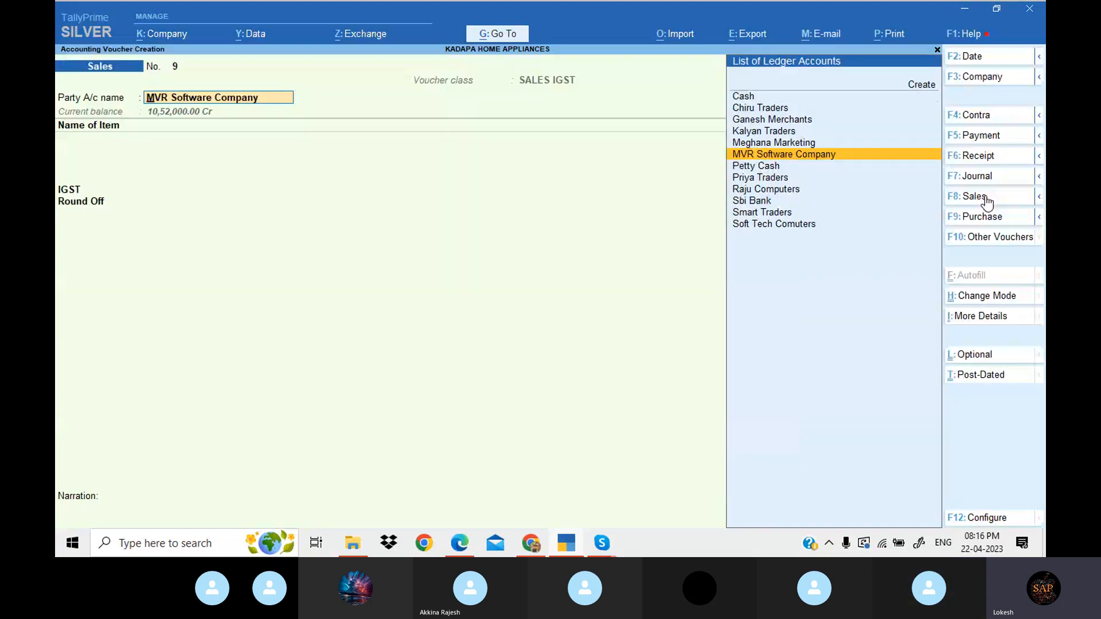
Choose Priya Traders as the voucher's party and accept the default dispatch and party details
key("Up")
key("Down")
key("Down")
key("Down")
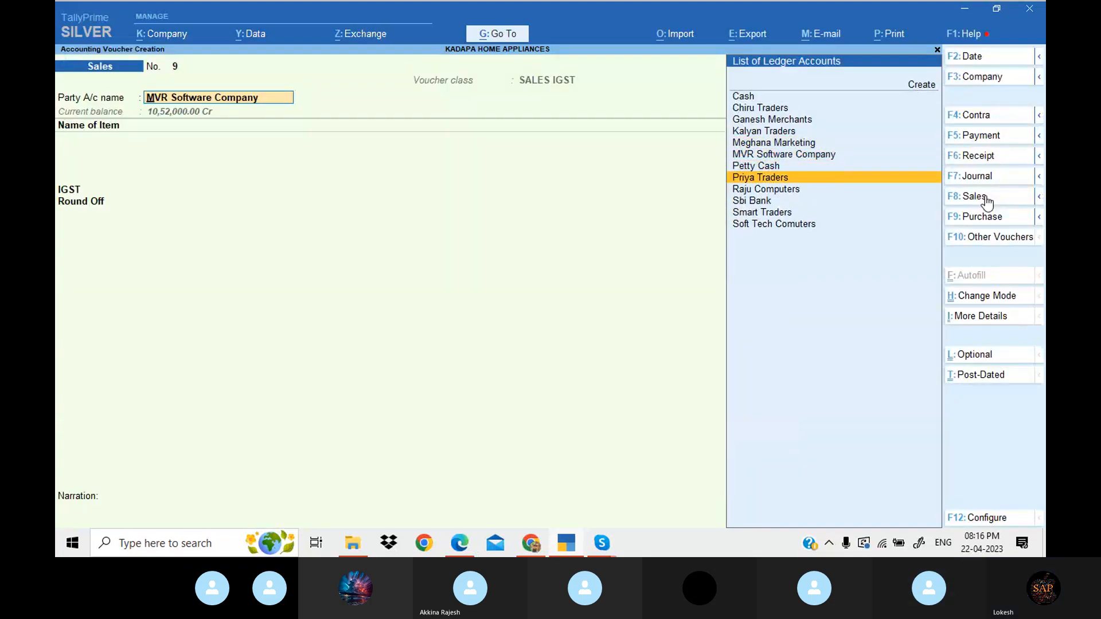
key("Return")
key("Return")
key("Return")
key("Return")
key("Return")
key("Return")
key("Return")
key("Return")
key("Return")
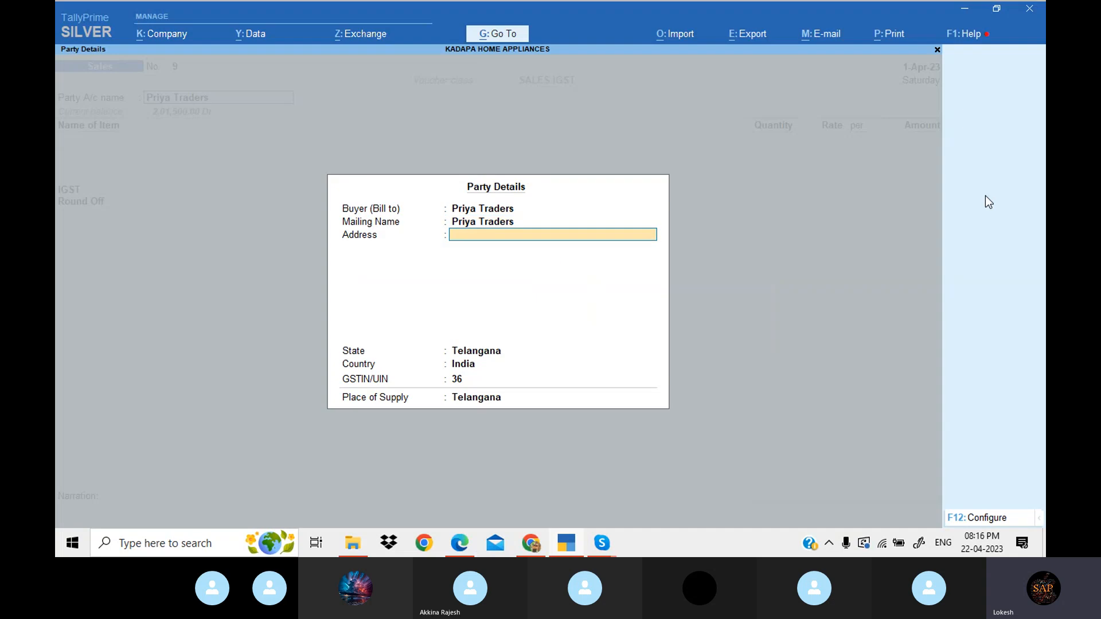
key("Return")
key("Return")
key("Return")
key("Return")
key("Return")
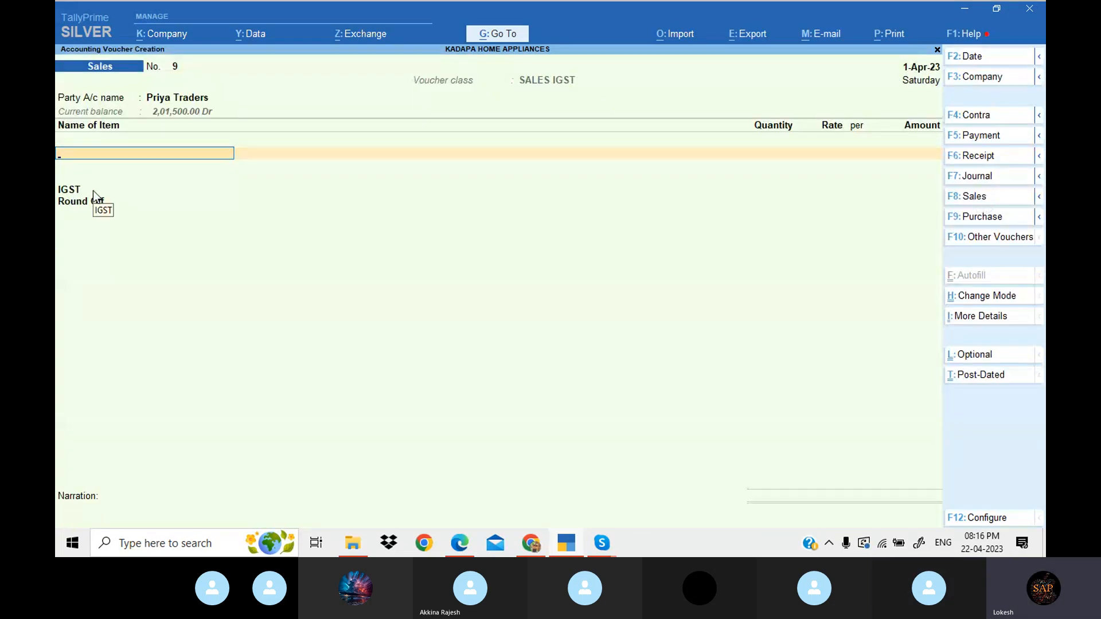
Add the Audi S4 stock item to the invoice with quantity 1 at the rate of 5,000.00
key("Down")
key("Down")
key("Return")
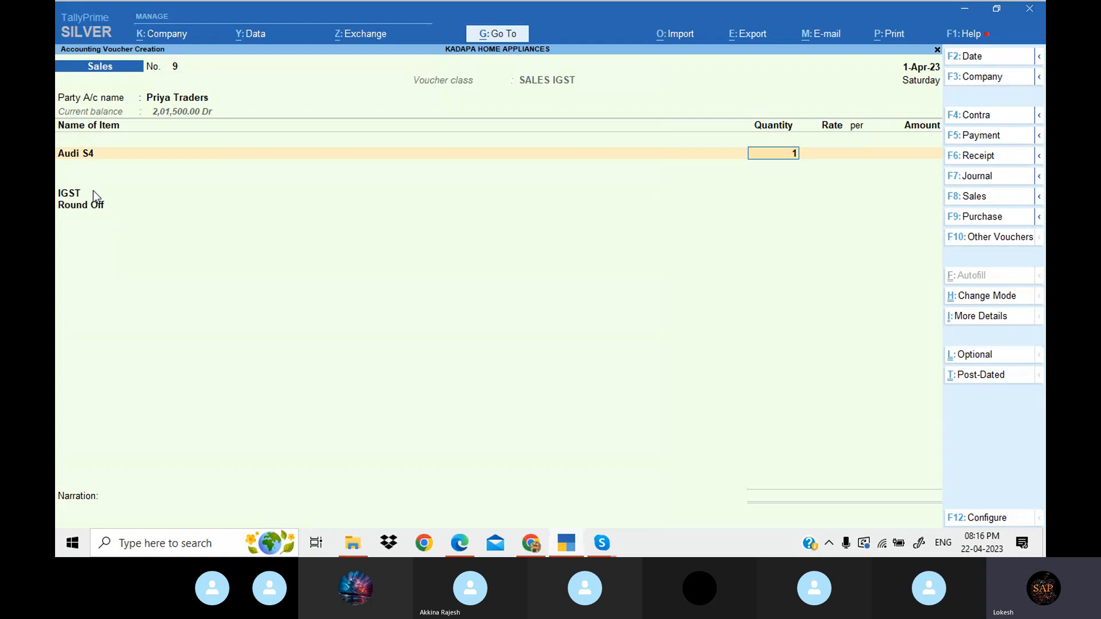
key("Return")
type("5000")
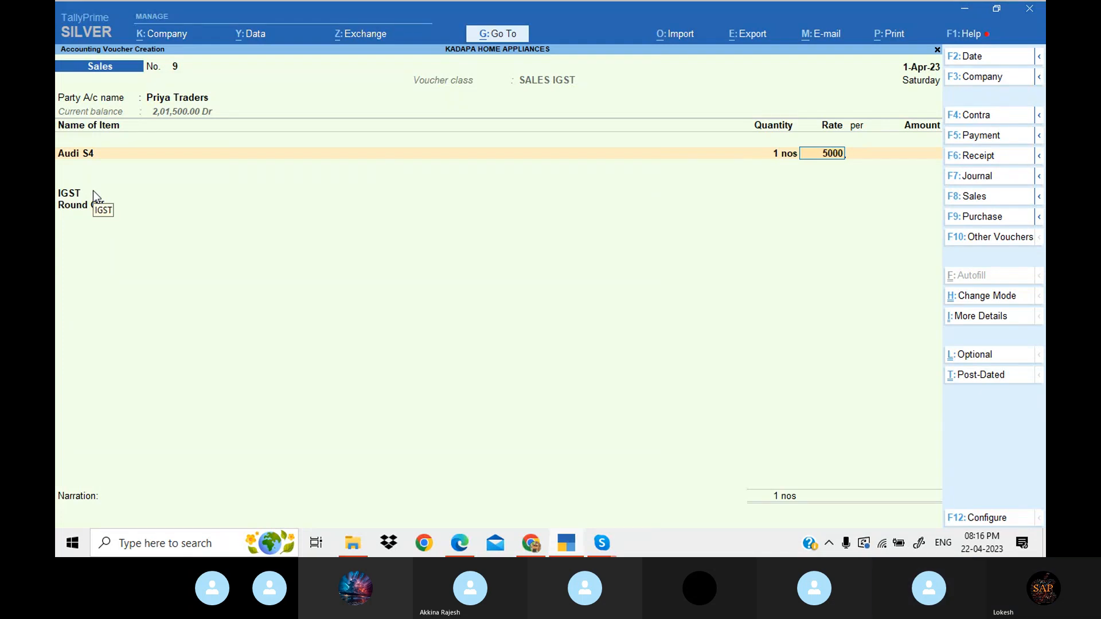
key("Return")
key("Return")
key("Return")
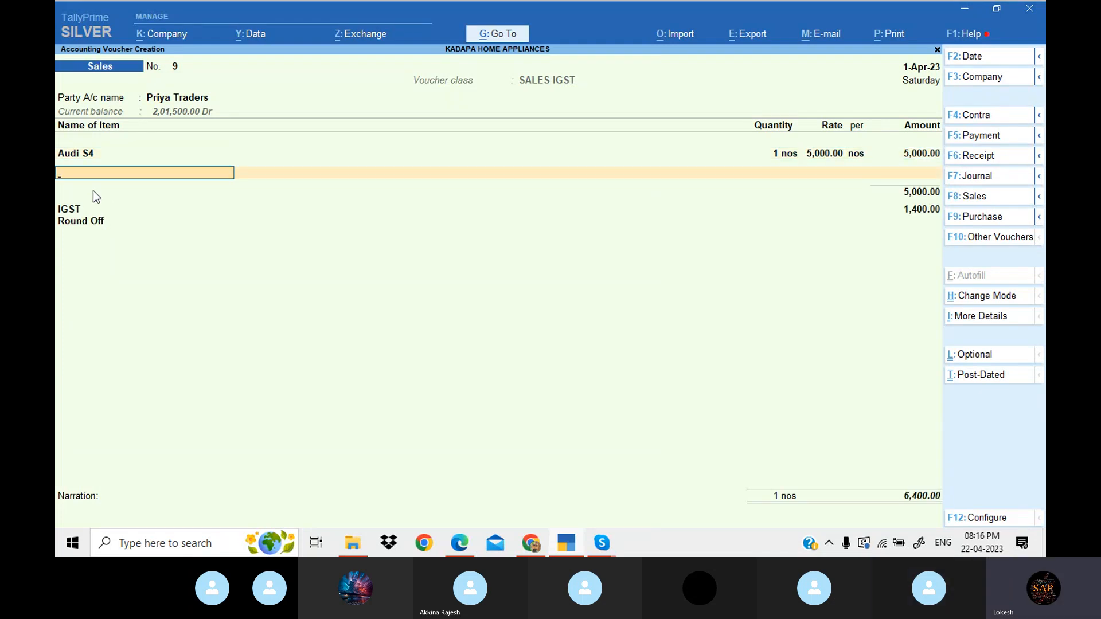
Add the Green chill stock item to the invoice with quantity 65 at the rate of 4,588.00
key("Down")
key("Down")
key("Down")
key("Down")
key("Down")
key("Down")
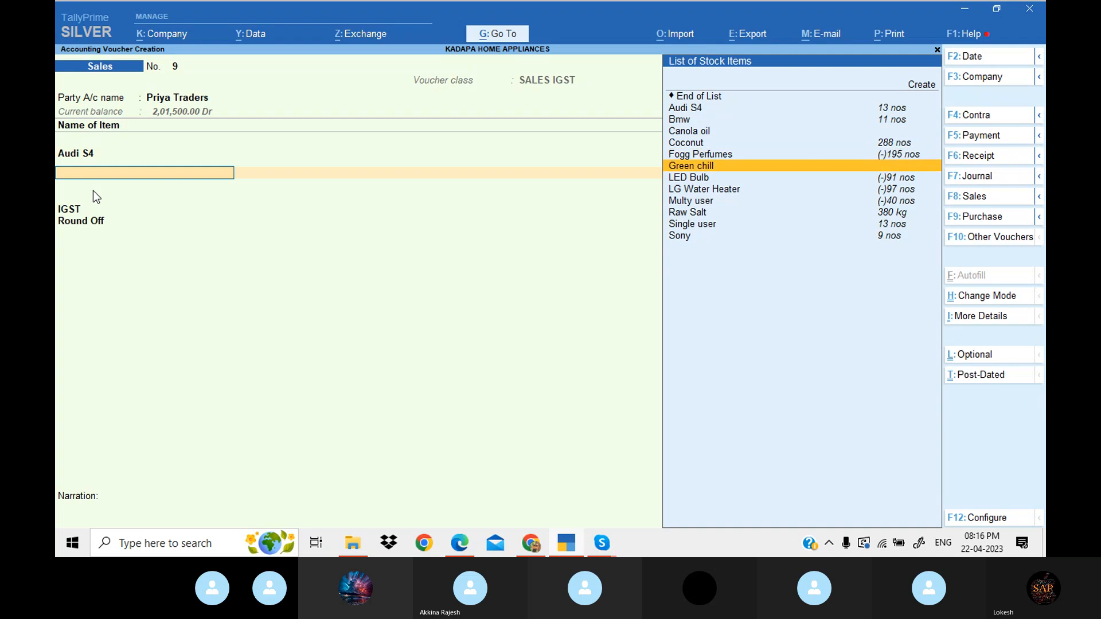
key("Return")
type("65")
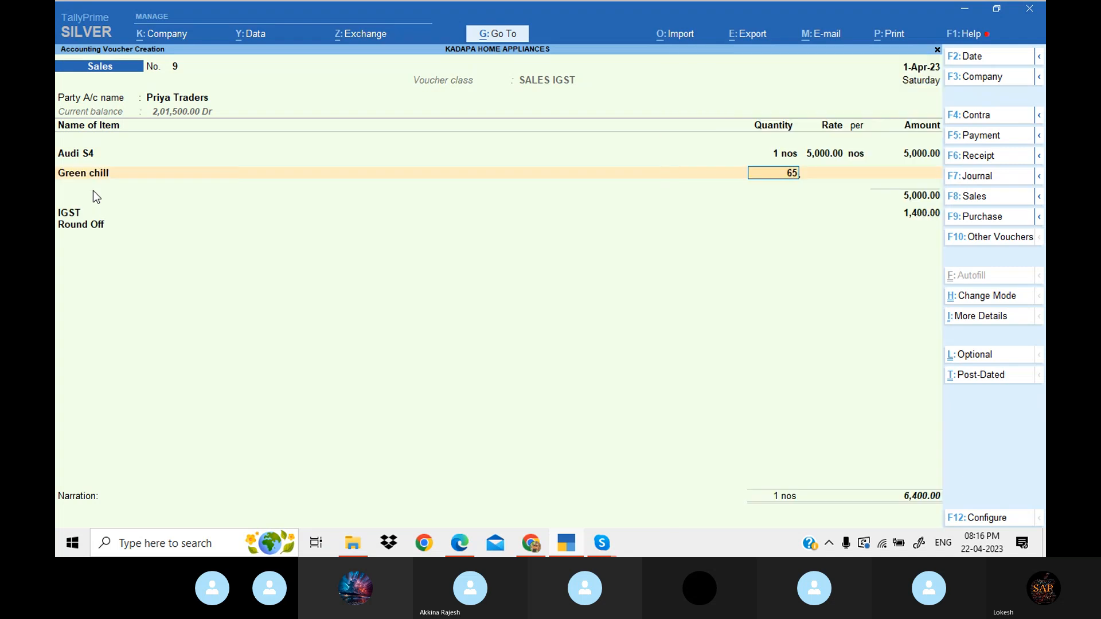
key("Return")
key("Return")
type("4,588")
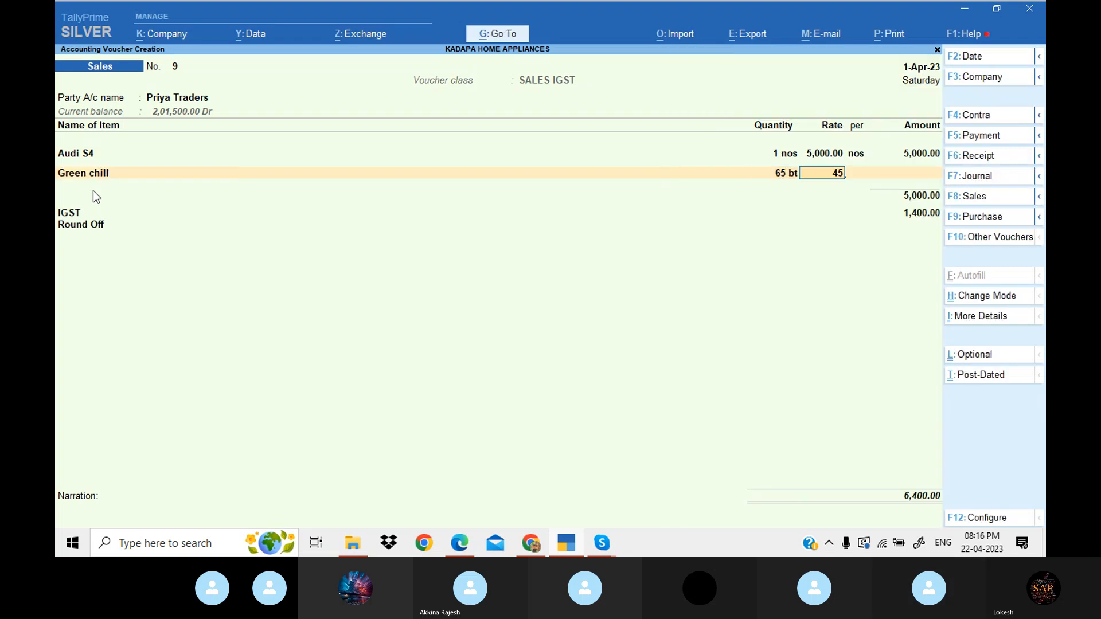
key("Return")
key("Return")
key("Return")
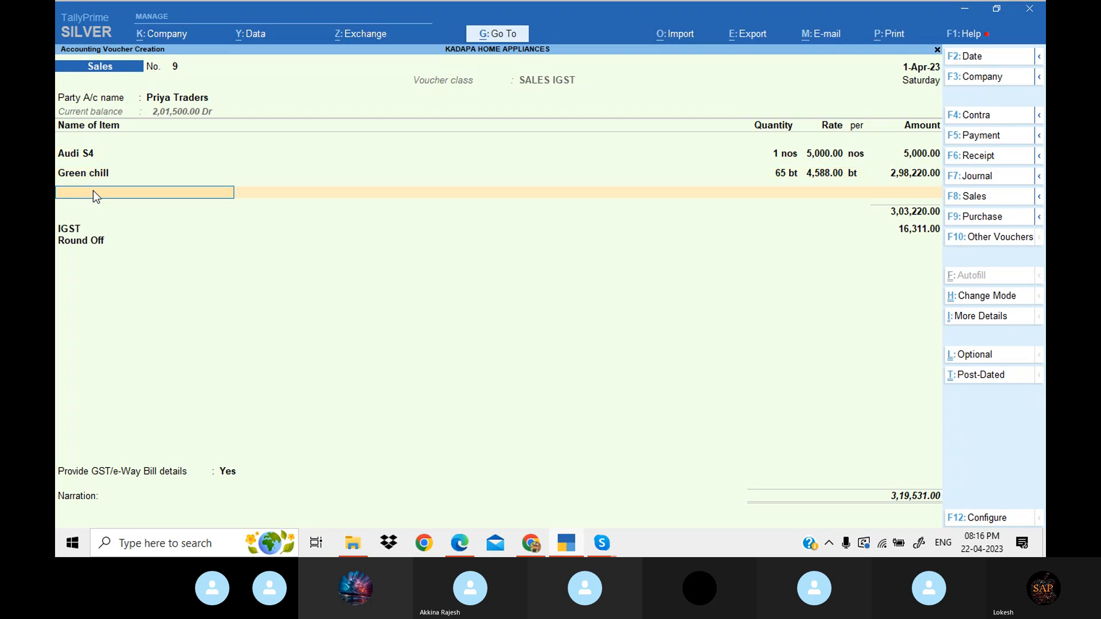
Add the Multy user stock item to the invoice with quantity 2 at the rate of 25,000.32
key("Down")
key("Down")
key("Down")
key("Down")
key("Down")
key("Down")
key("Down")
key("Down")
key("Down")
key("Down")
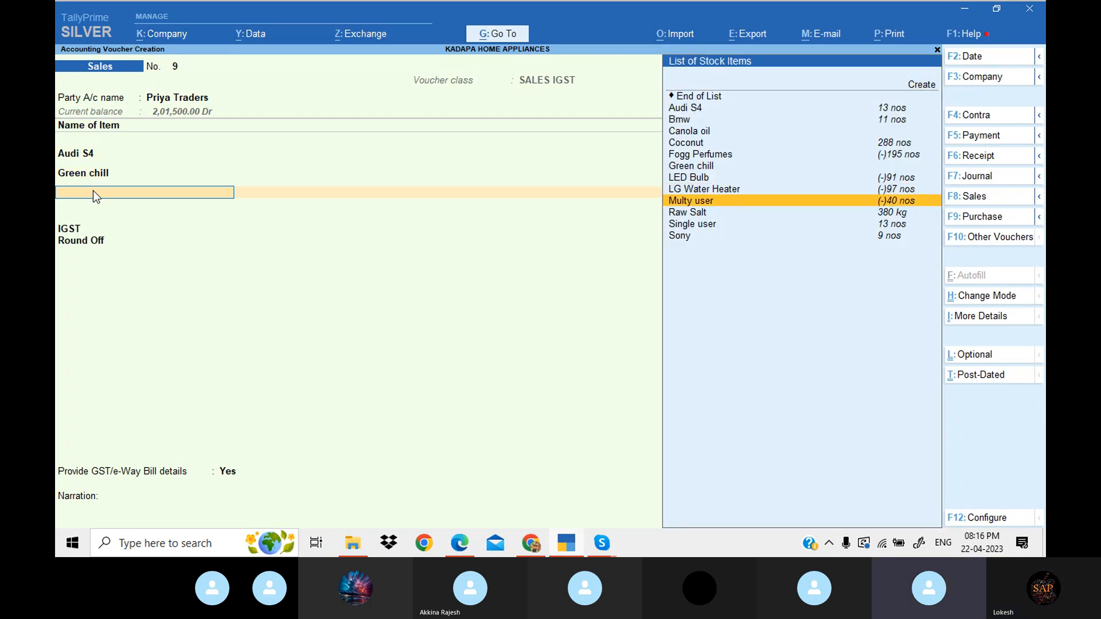
key("Return")
type("2")
key("Return")
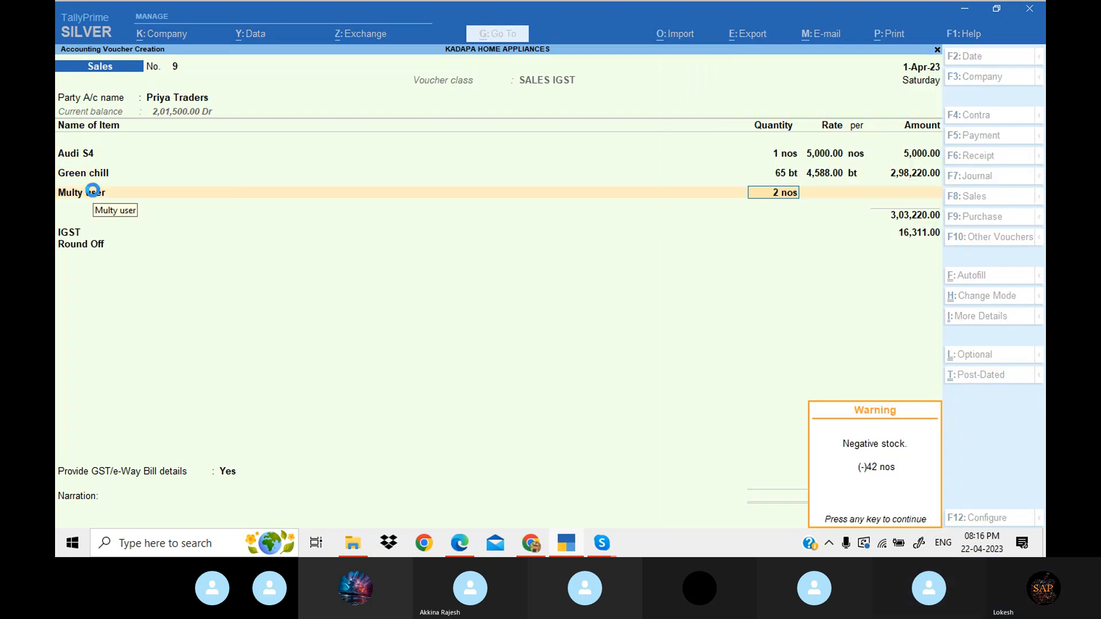
key("Return")
type("25,000.32")
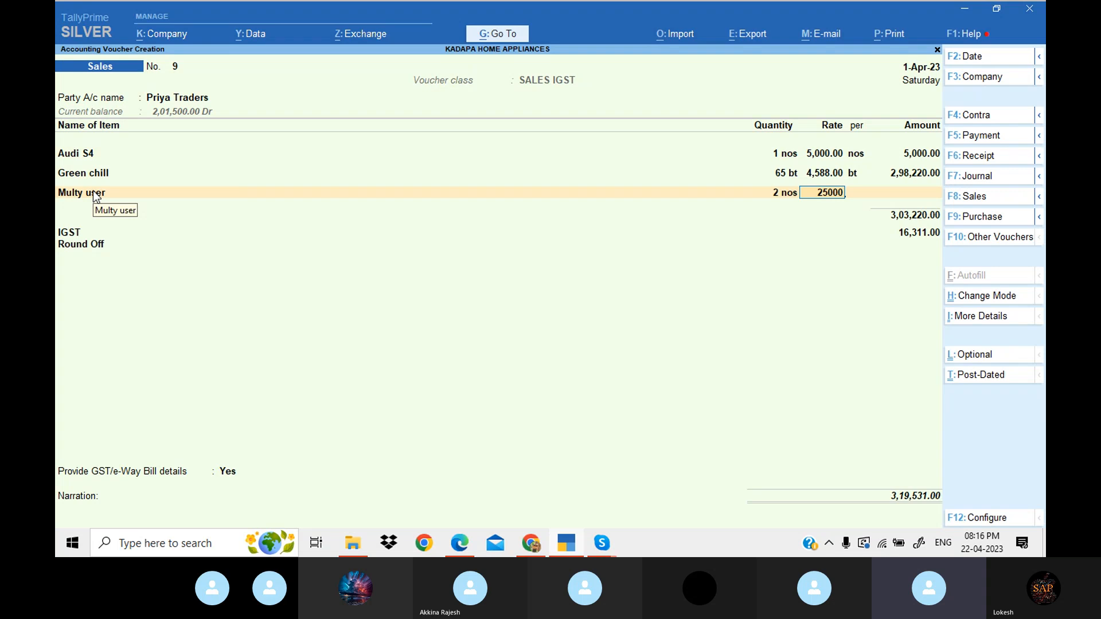
key("Return")
key("Return")
key("Return")
key("Return")
key("Return")
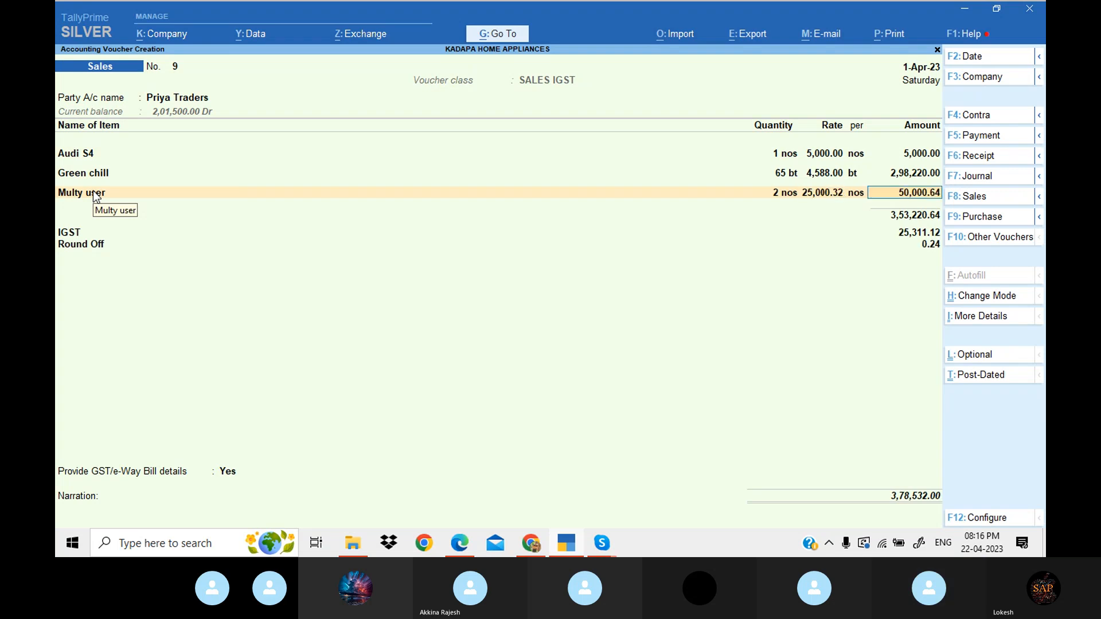
Leave the e-Way Bill details without filling them in and set Provide GST/e-Way Bill details to No
key("BackSpace")
key("BackSpace")
key("BackSpace")
key("BackSpace")
key("BackSpace")
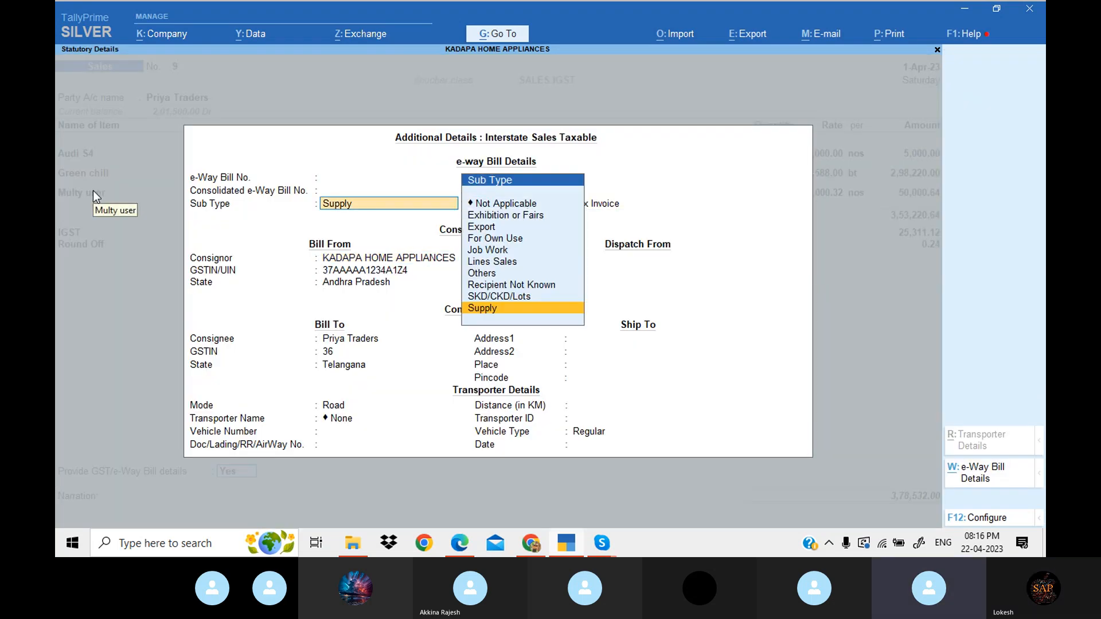
key("Escape")
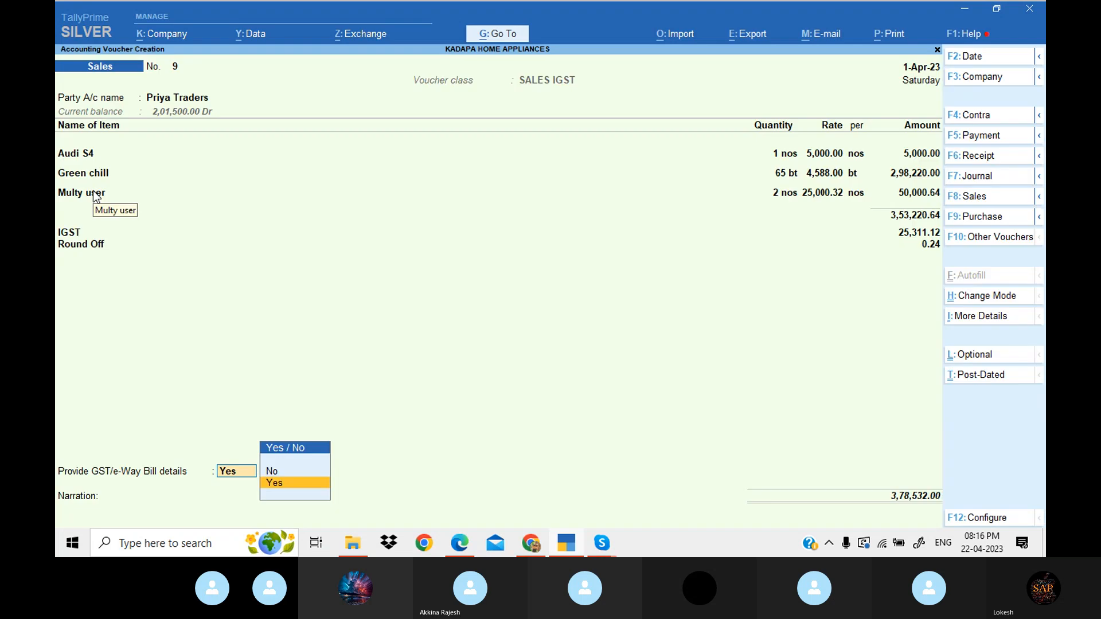
key("n")
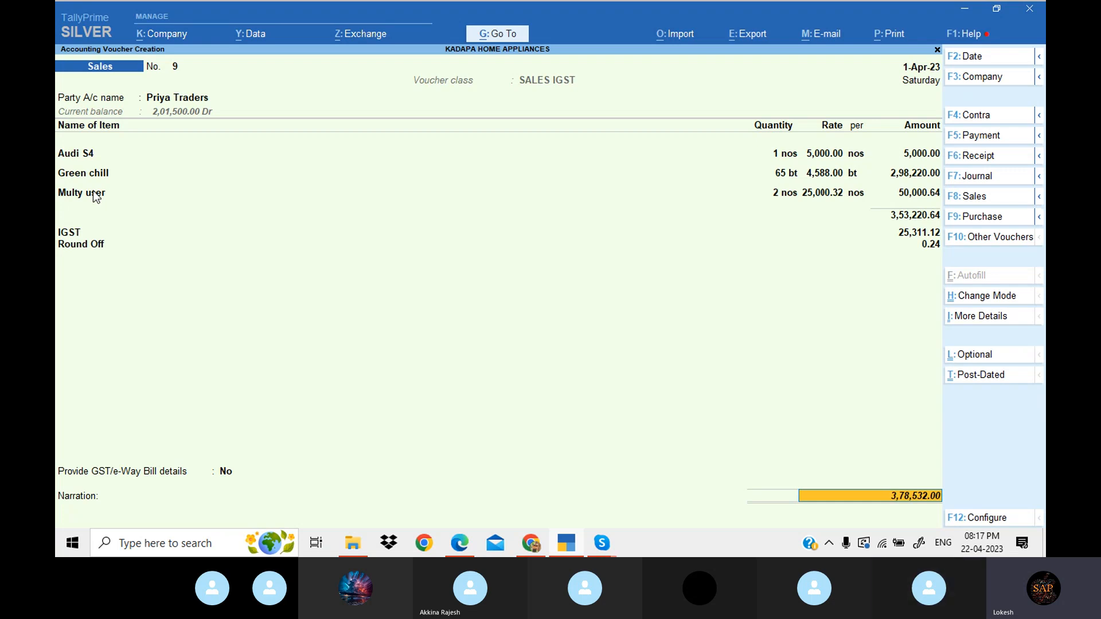
Save the interstate invoice for Priya Traders without a narration and quit voucher creation
key("Return")
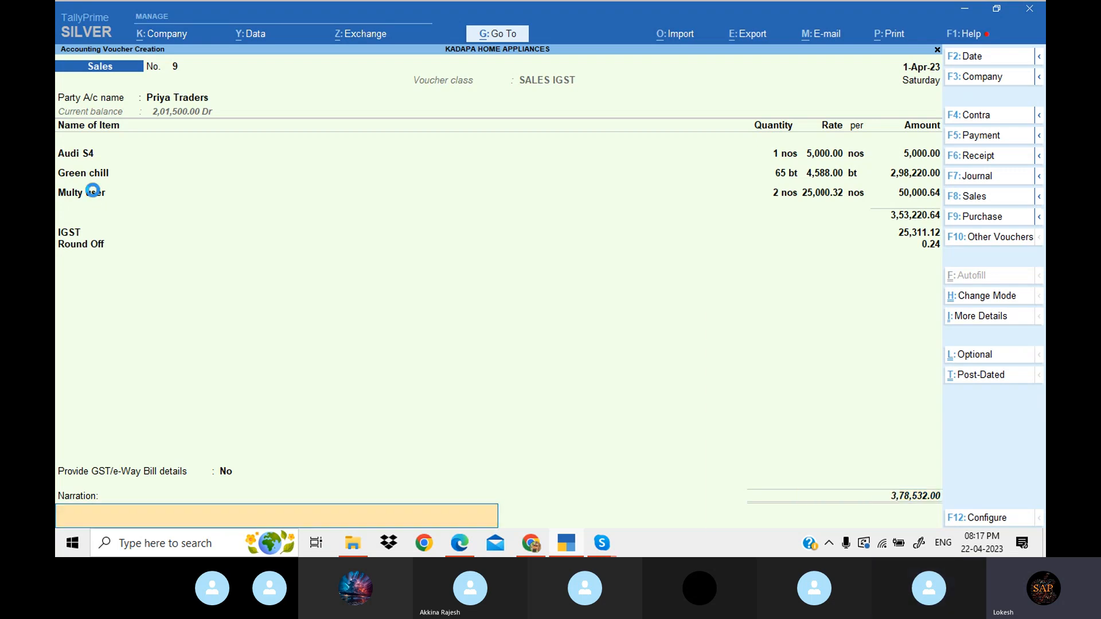
key("Return")
key("Return")
key("Return")
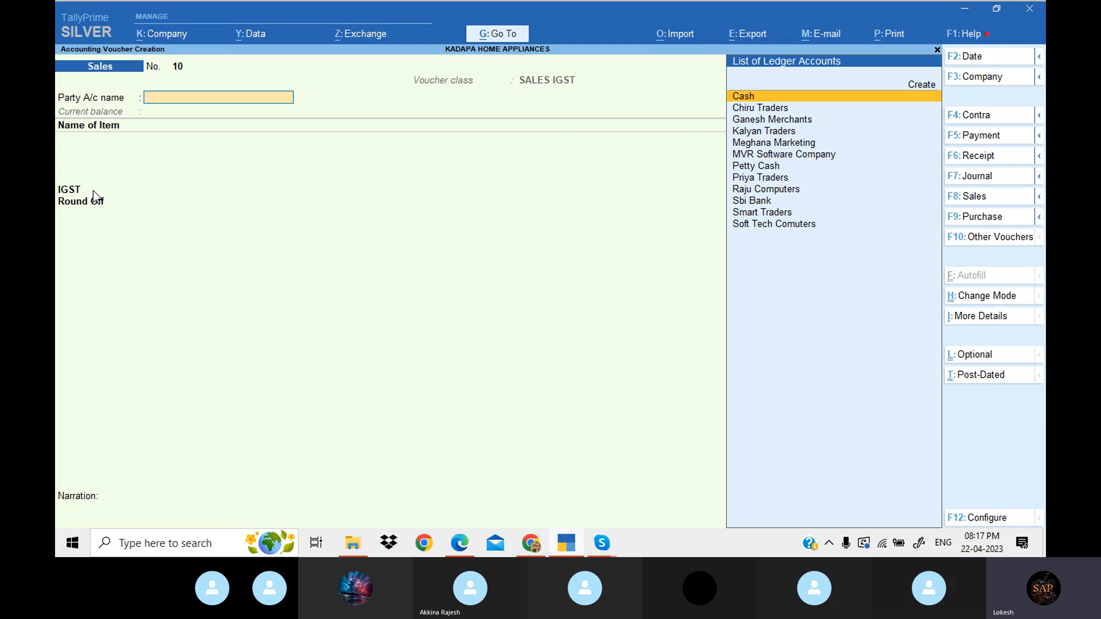
key("Escape")
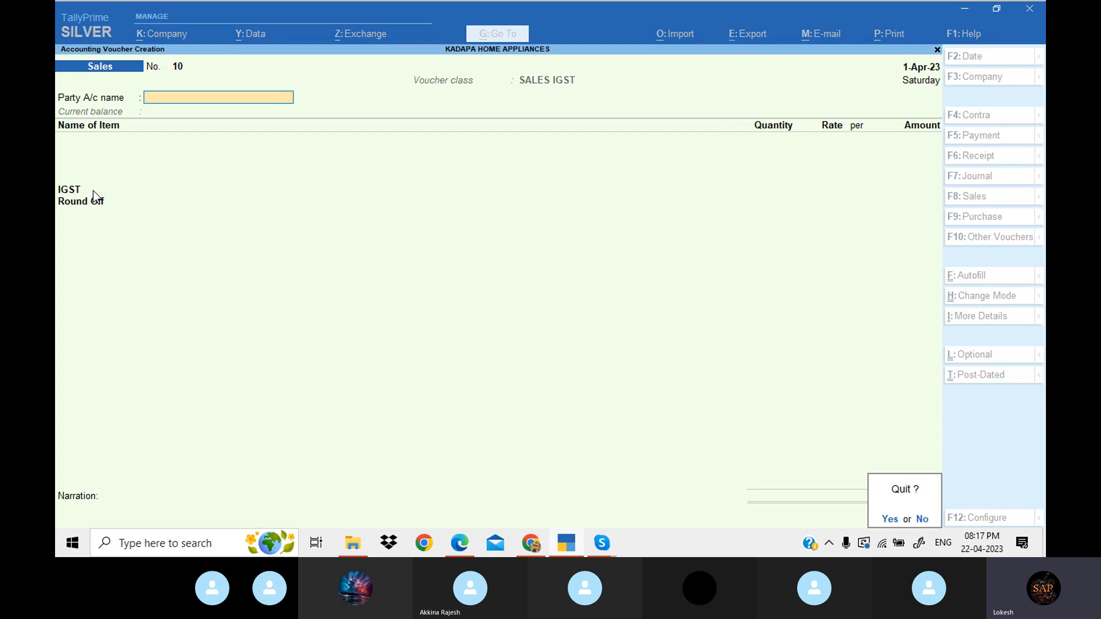
key("y")
Open the Sales voucher type for alteration
key("Up")
key("Up")
key("Return")
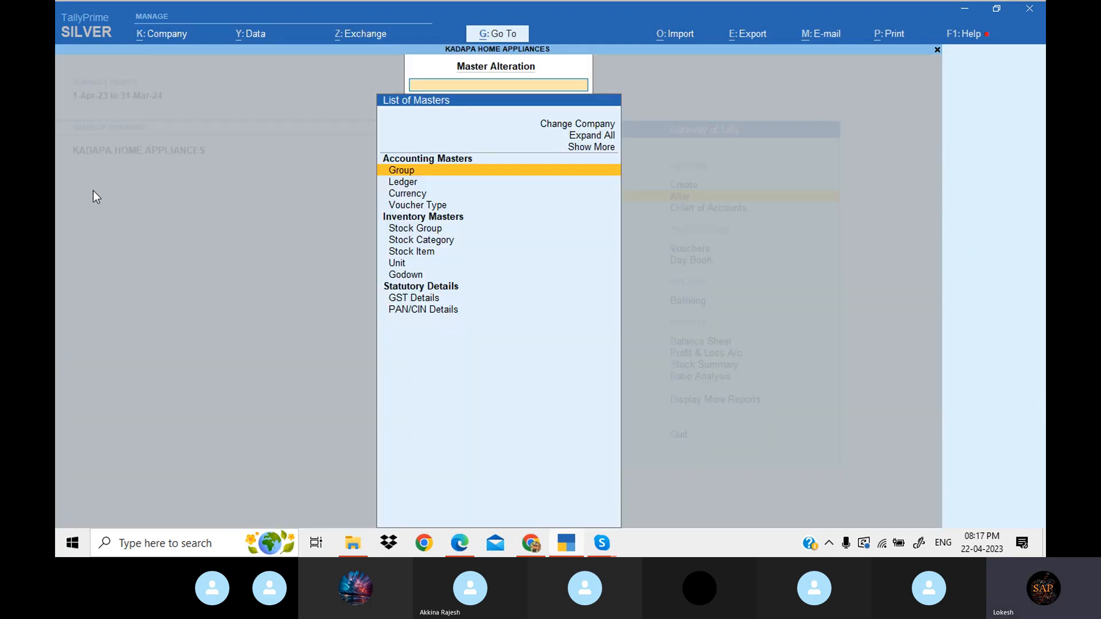
key("Down")
key("Down")
key("Down")
key("Return")
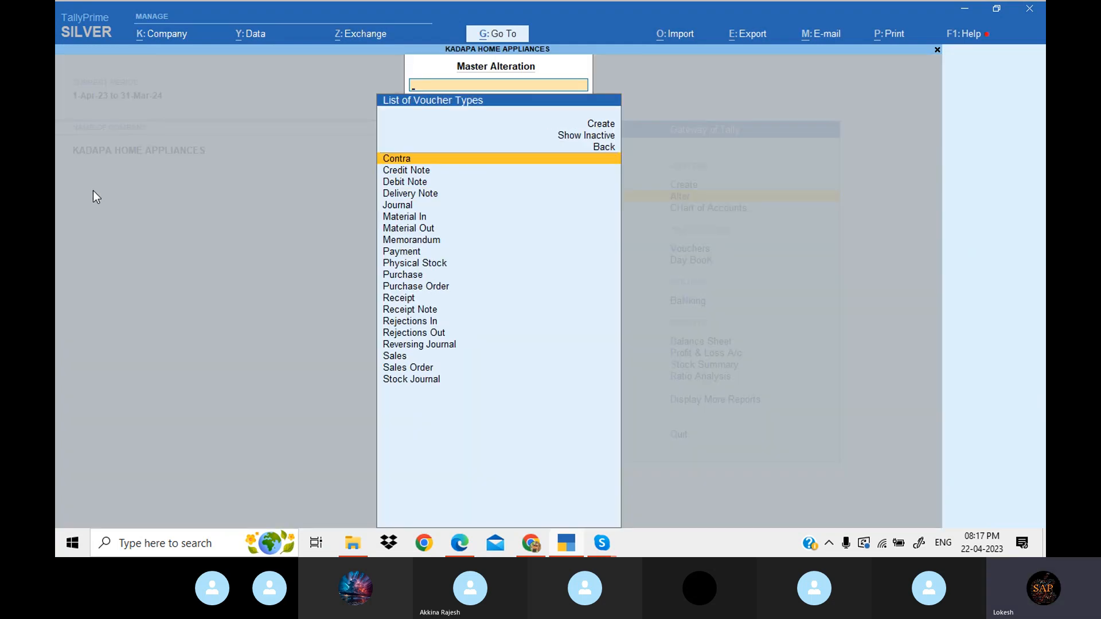
type("SALE")
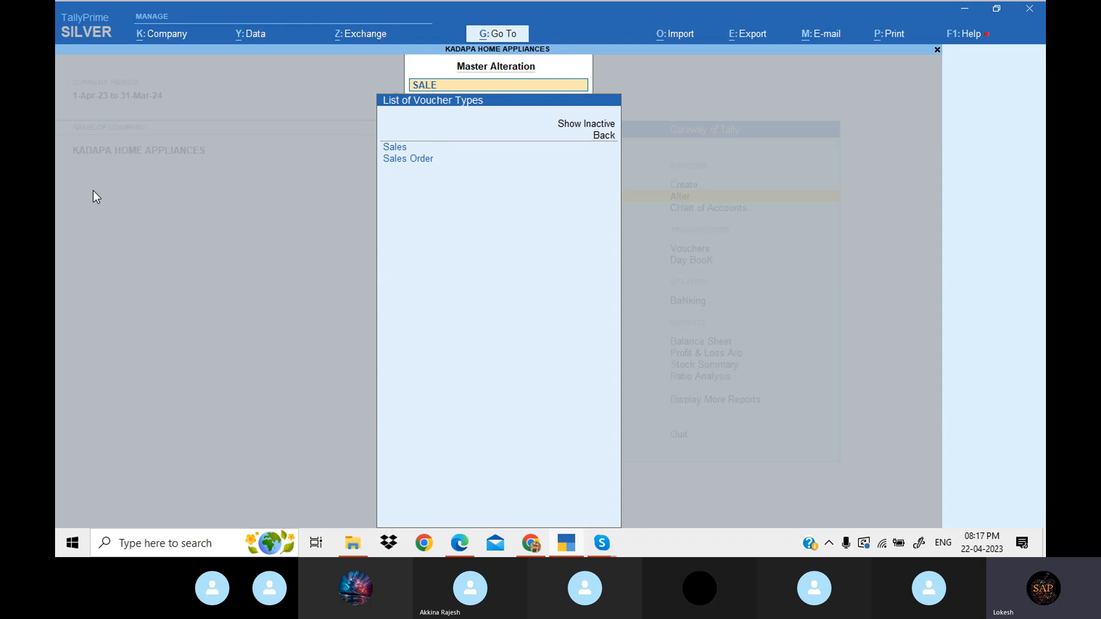
key("Return")
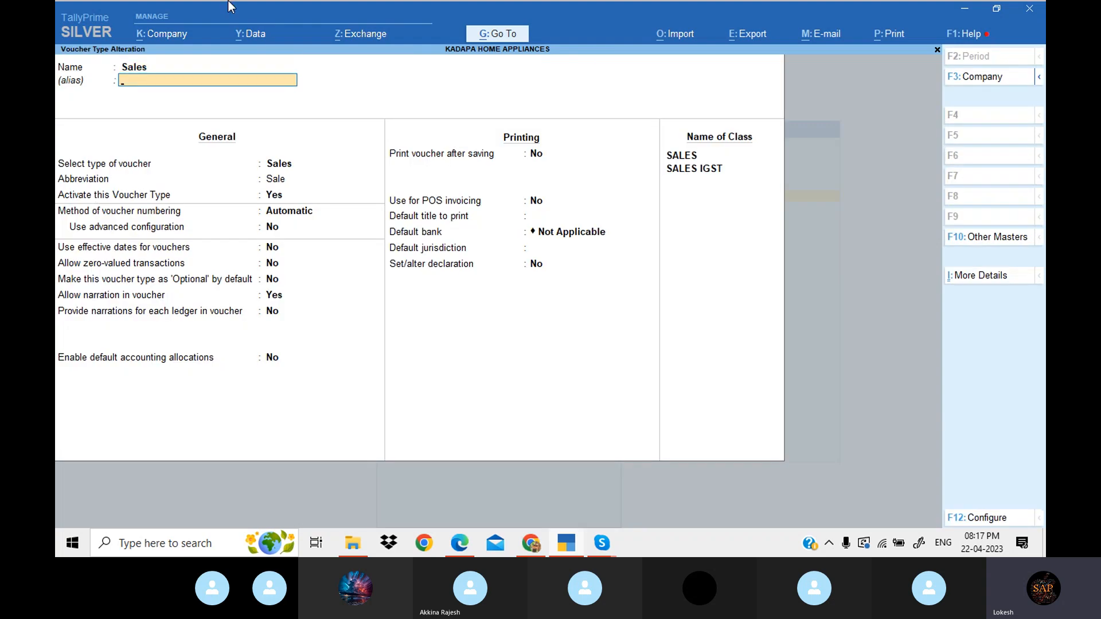
Remove the SALES and SALES IGST classes from the voucher type and save it
left_click(695, 156)
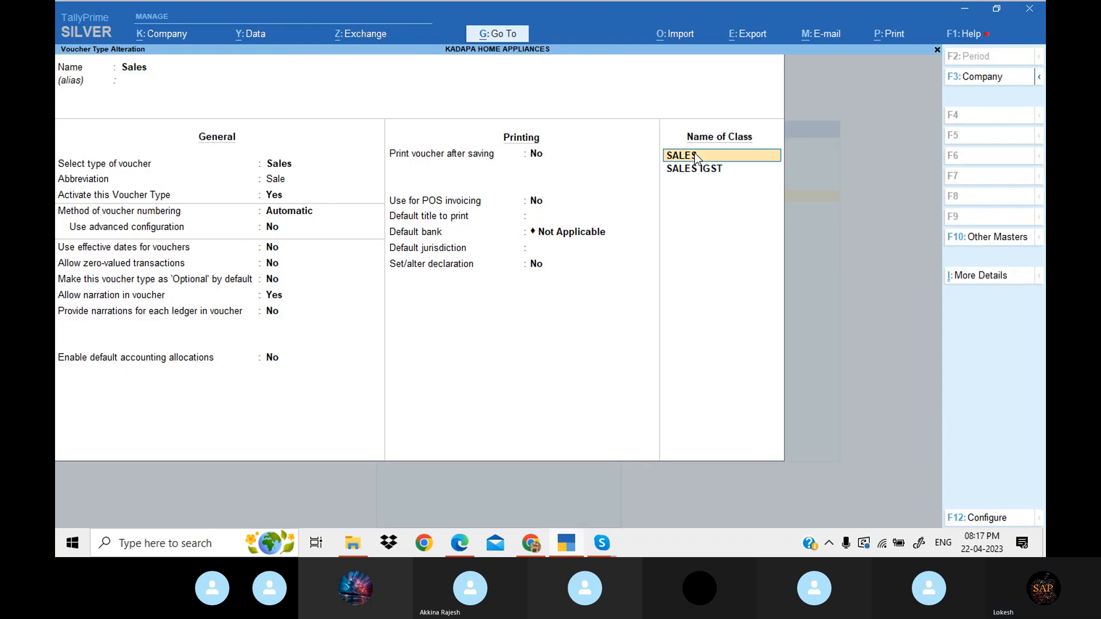
key("BackSpace")
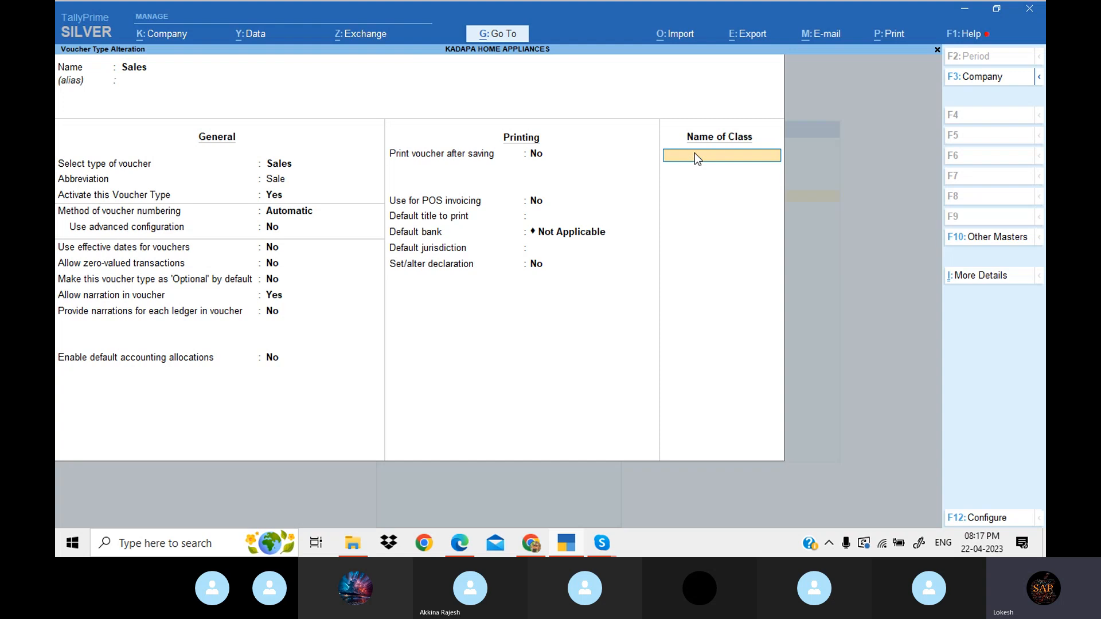
key("Return")
key("Return")
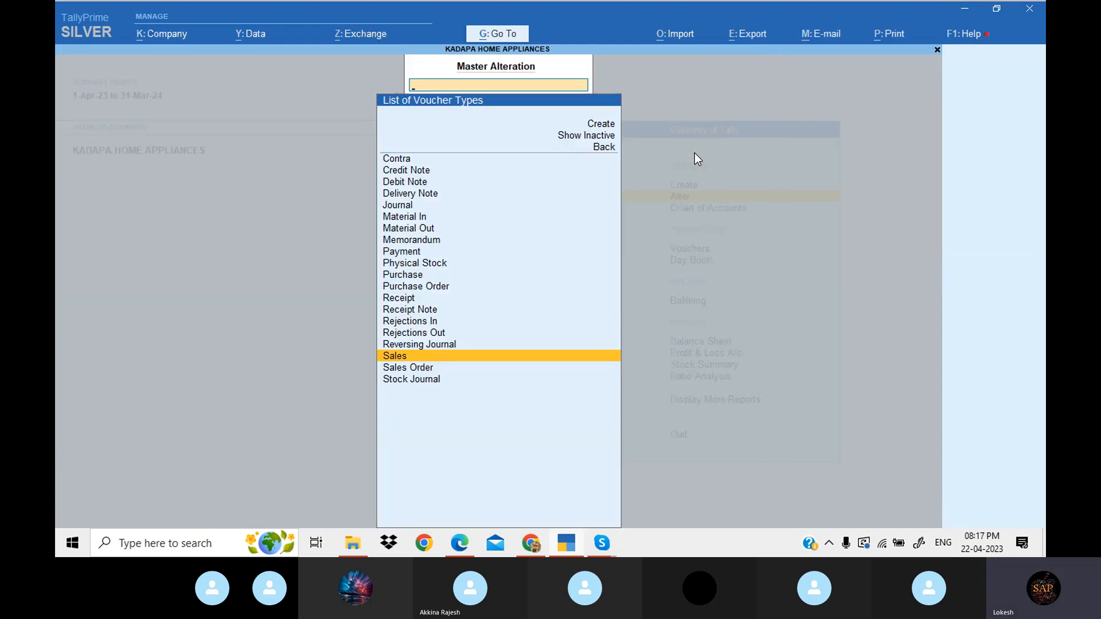
Leave the master alteration list and start a new Sales voucher
key("Escape")
key("Escape")
key("Down")
key("Down")
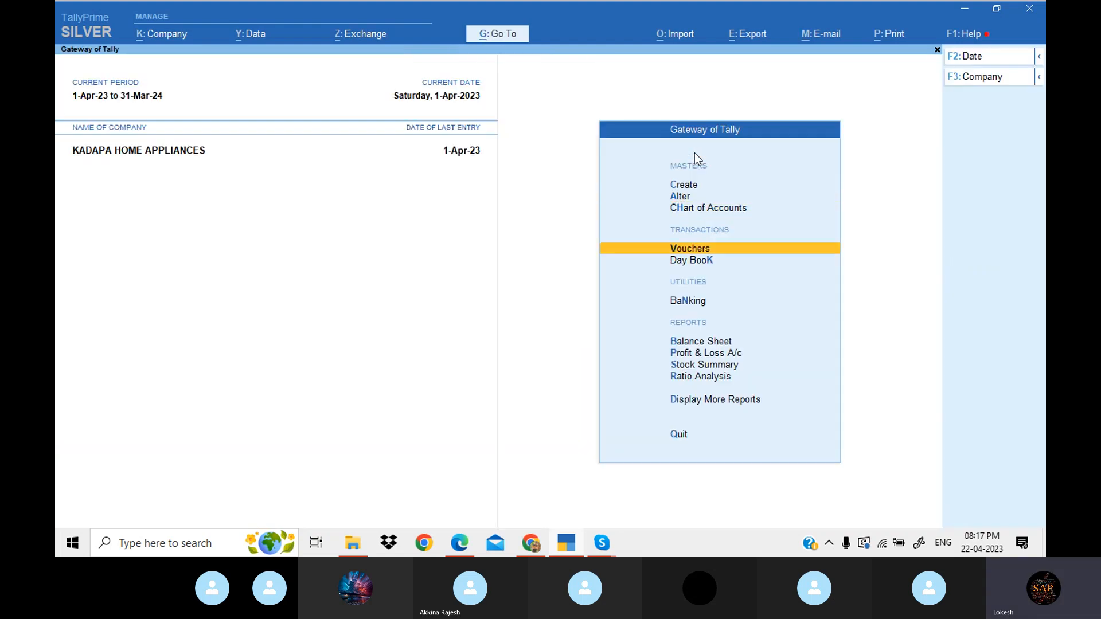
key("Return")
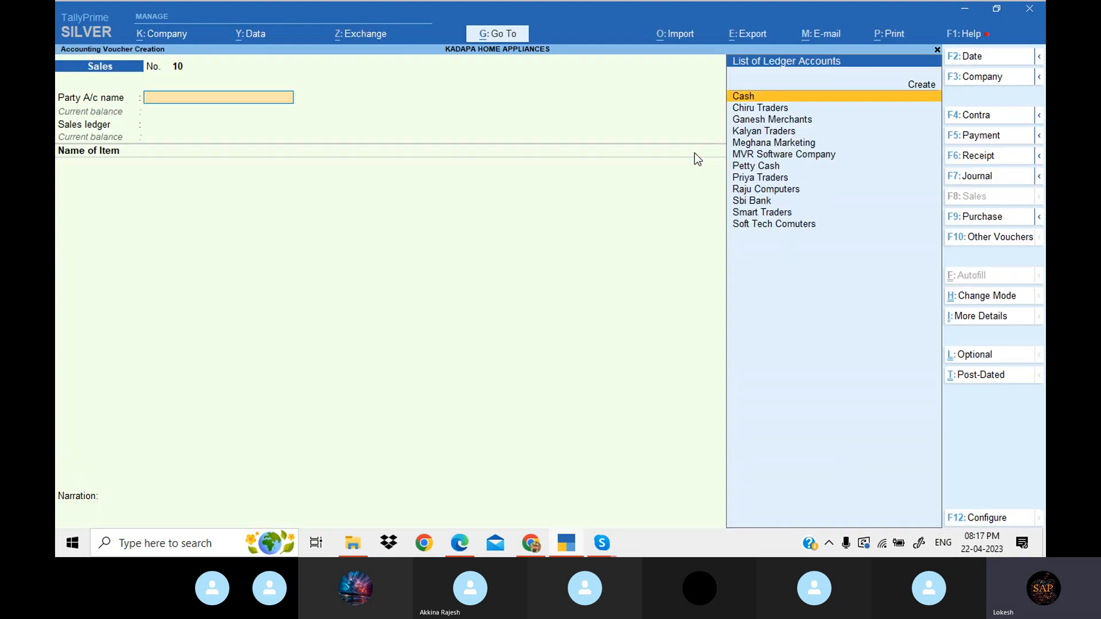
left_click(979, 218)
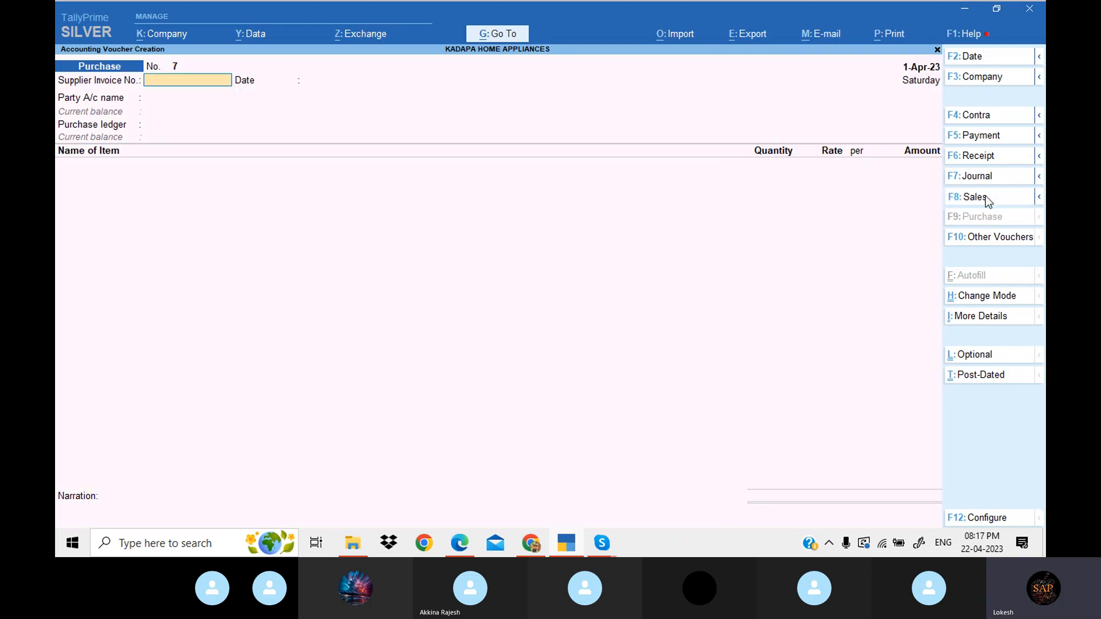
left_click(985, 196)
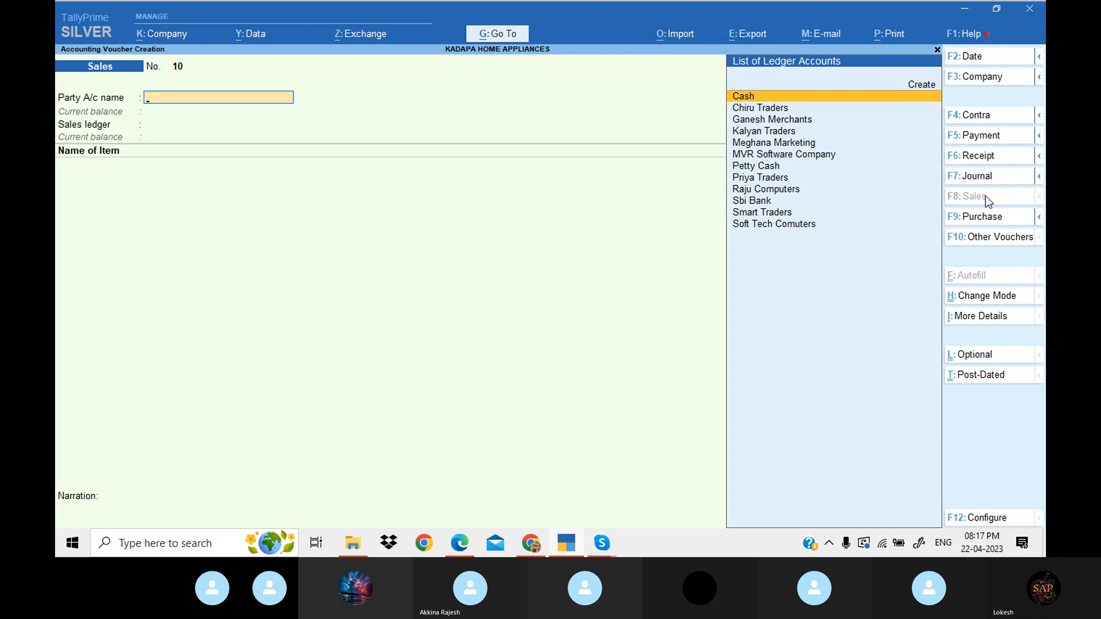
Set Ganesh Merchants as the party of the sales invoice, leaving the dispatch details blank and the party details as they are
key("Down")
key("Down")
key("Return")
key("Return")
key("Return")
key("Return")
key("Return")
key("Return")
key("Return")
key("Return")
key("Return")
key("Return")
key("Return")
key("Return")
key("Return")
key("Return")
key("Return")
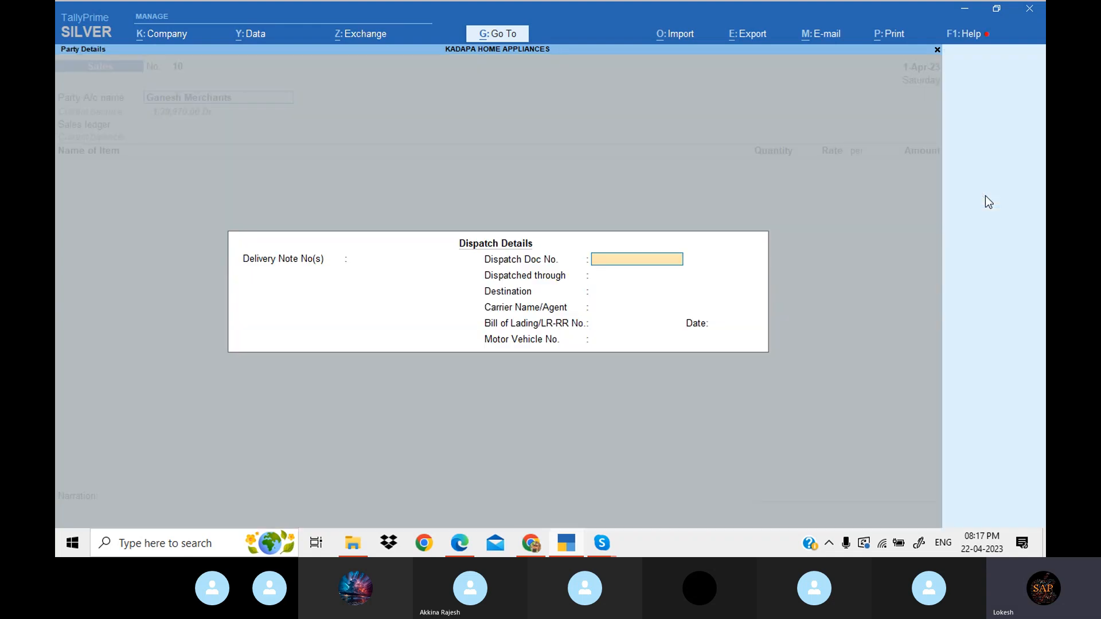
Choose Sales as the sales ledger of the invoice
key("Down")
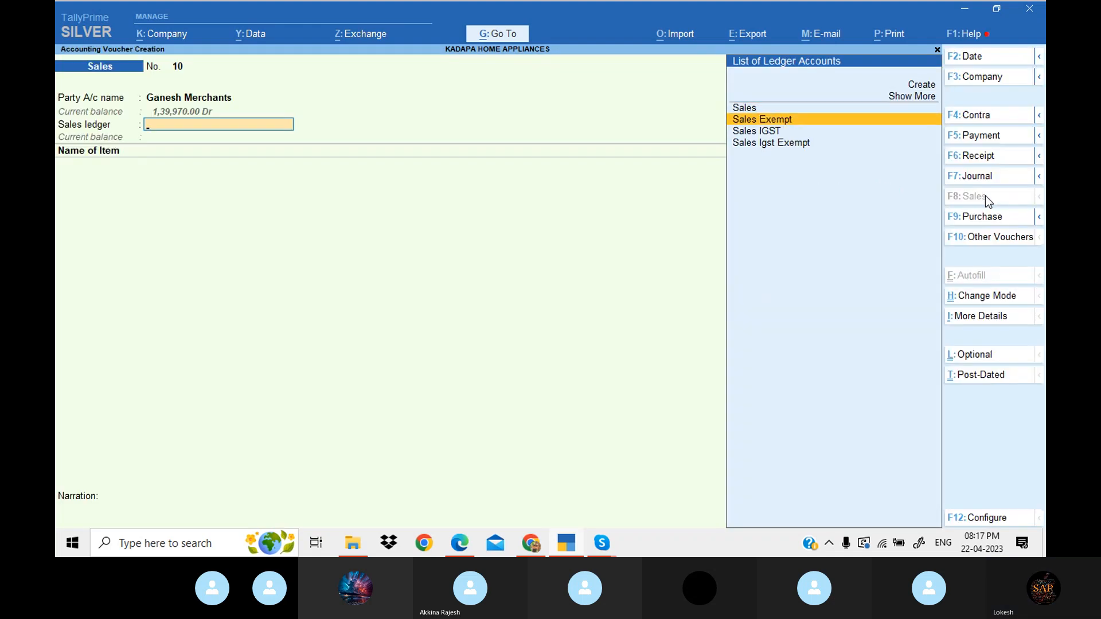
key("Up")
key("Return")
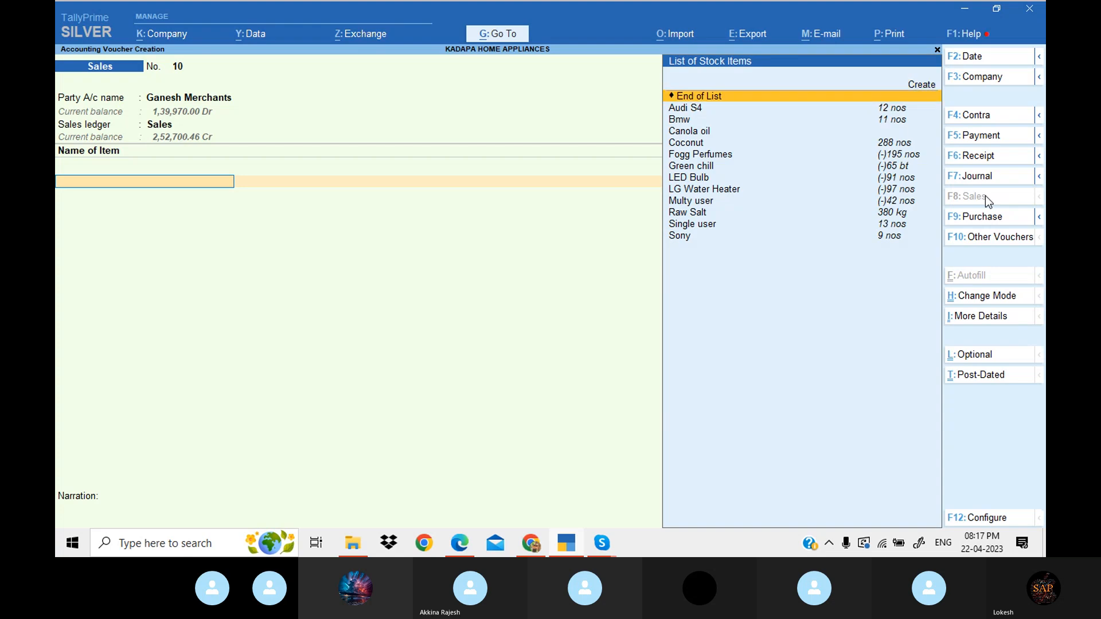
Add the Audi S4 stock item with quantity 1 at the rate of 5,000.00
key("Down")
key("Return")
type("1")
key("Return")
key("Return")
key("Return")
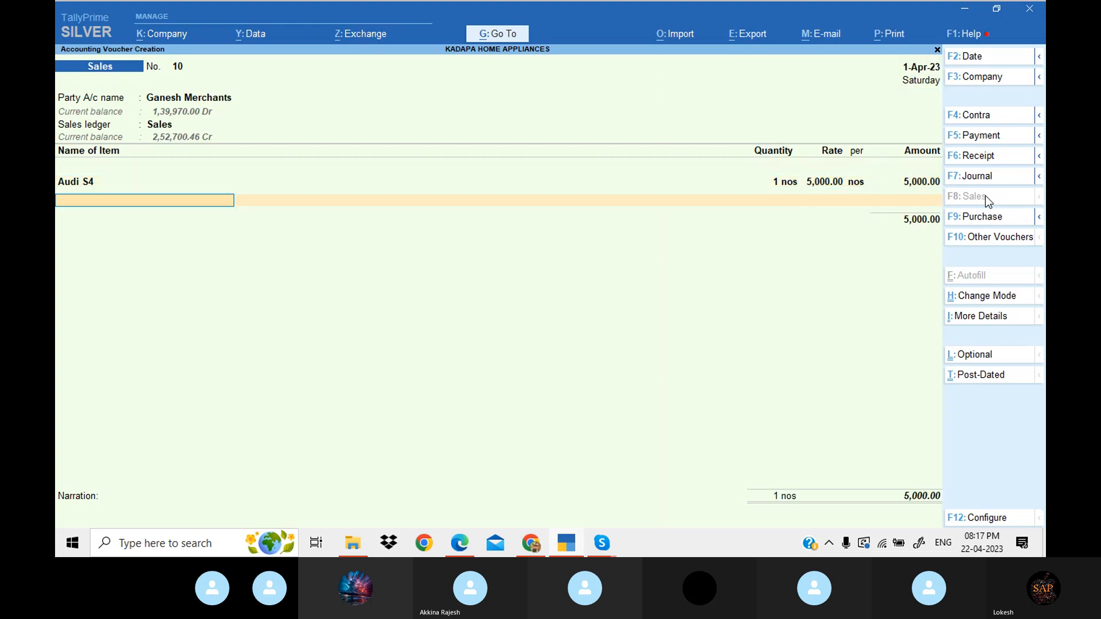
Add the Sony stock item with quantity 2 at the rate of 15,000.00 and end the item list
key("Up")
key("Up")
key("Up")
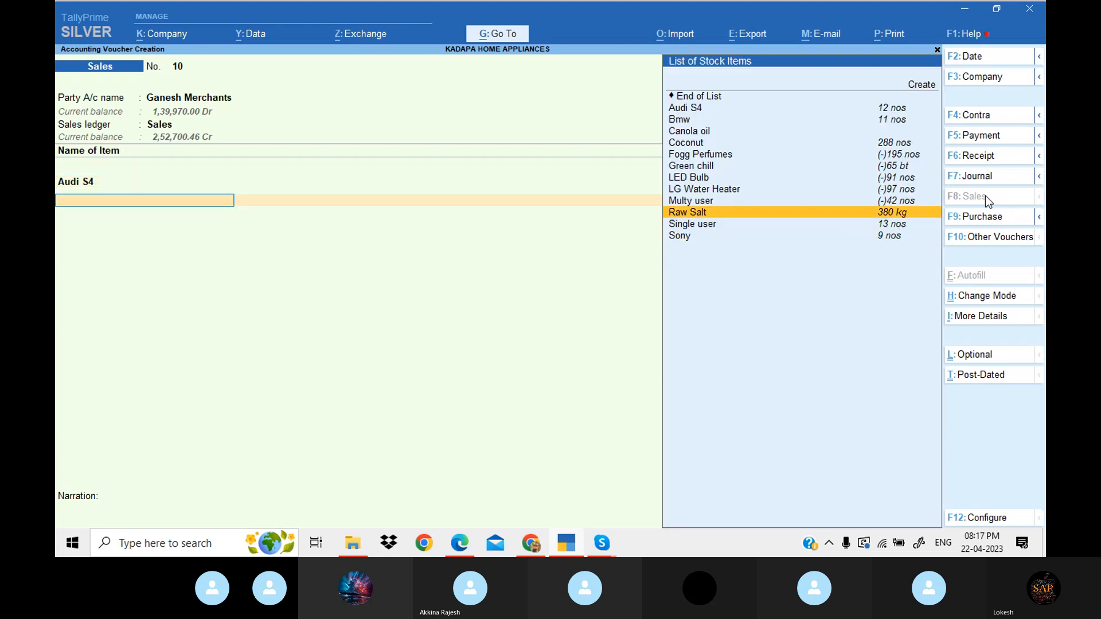
key("Up")
key("Up")
key("Down")
key("Down")
key("Down")
key("Down")
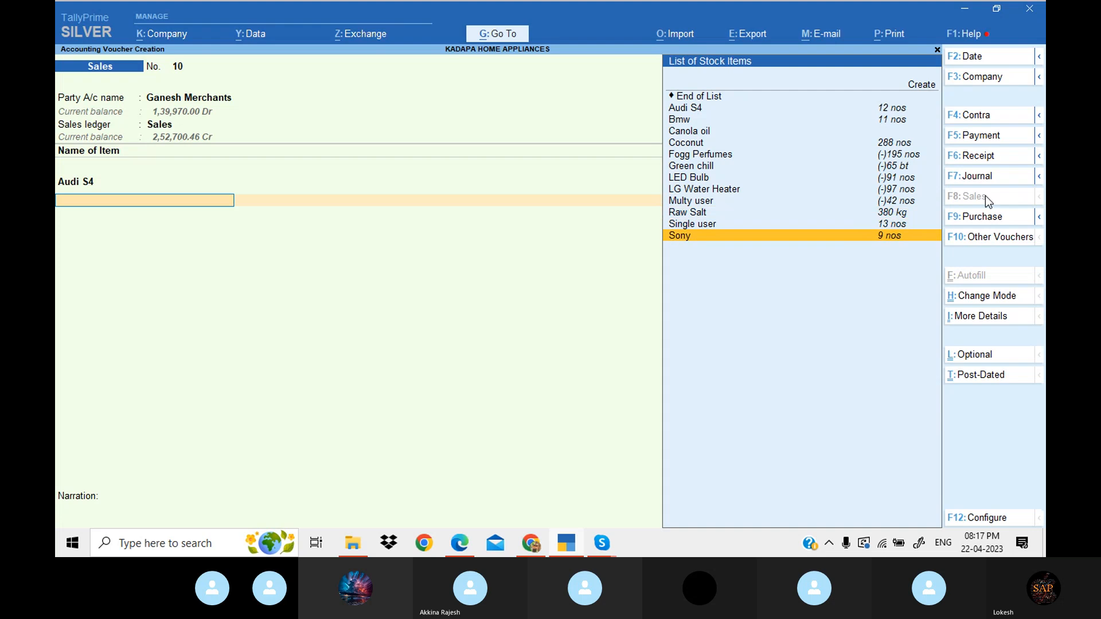
key("Return")
type("2")
key("Return")
key("Return")
key("Return")
key("Return")
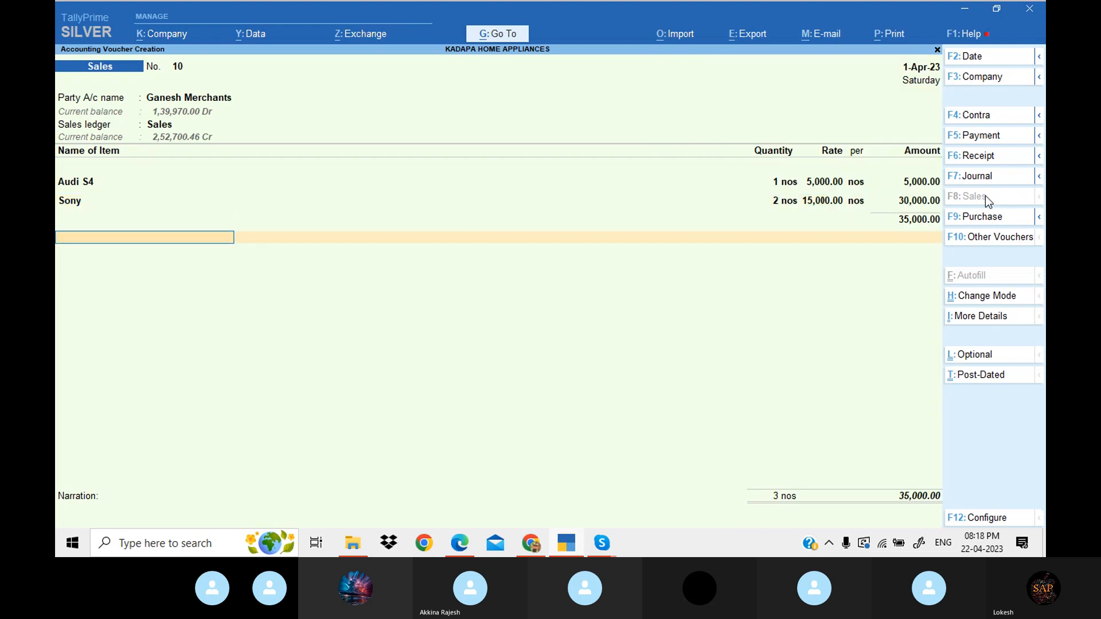
Add the CGST and SGST tax ledgers to the invoice with their calculated amounts
type("CG")
key("Return")
key("Return")
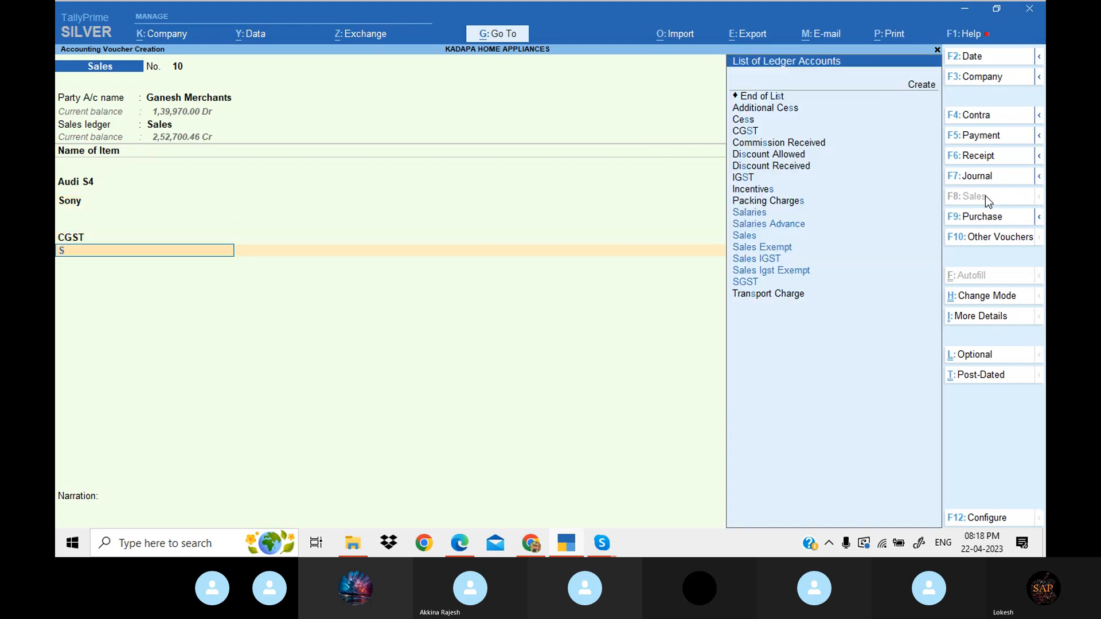
type("SG")
key("Return")
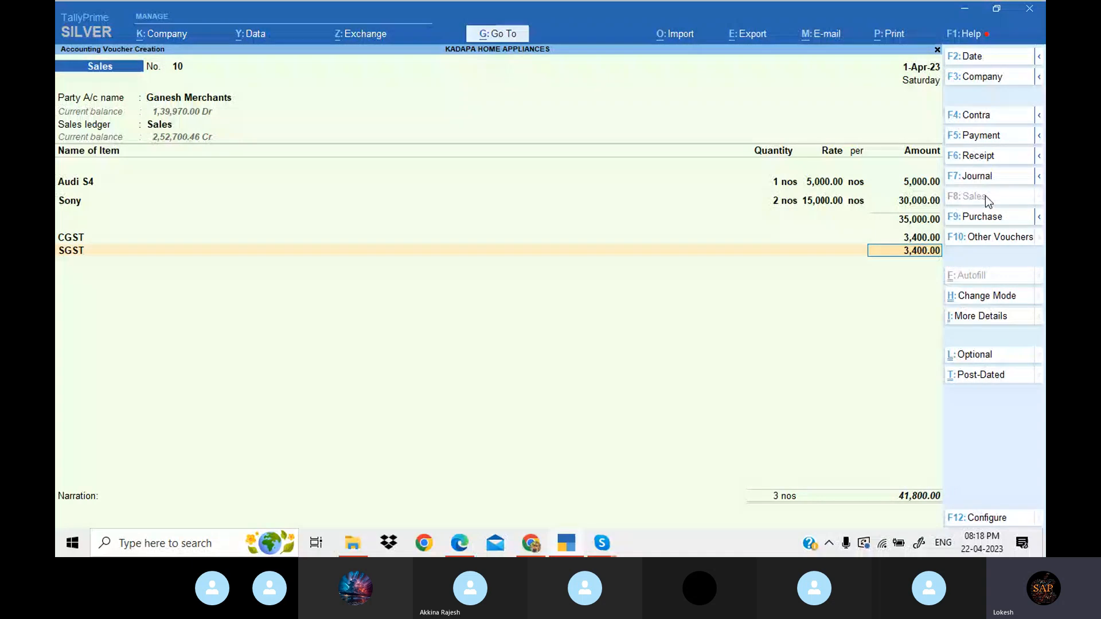
key("Return")
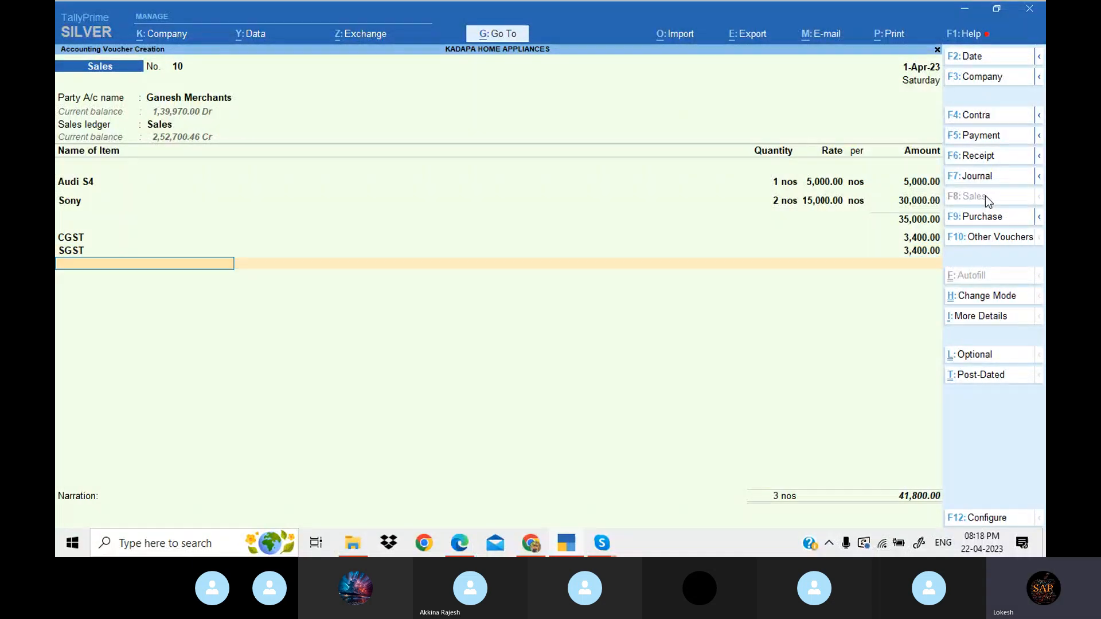
End the ledger list and save the Ganesh Merchants invoice without a narration
key("Return")
key("Return")
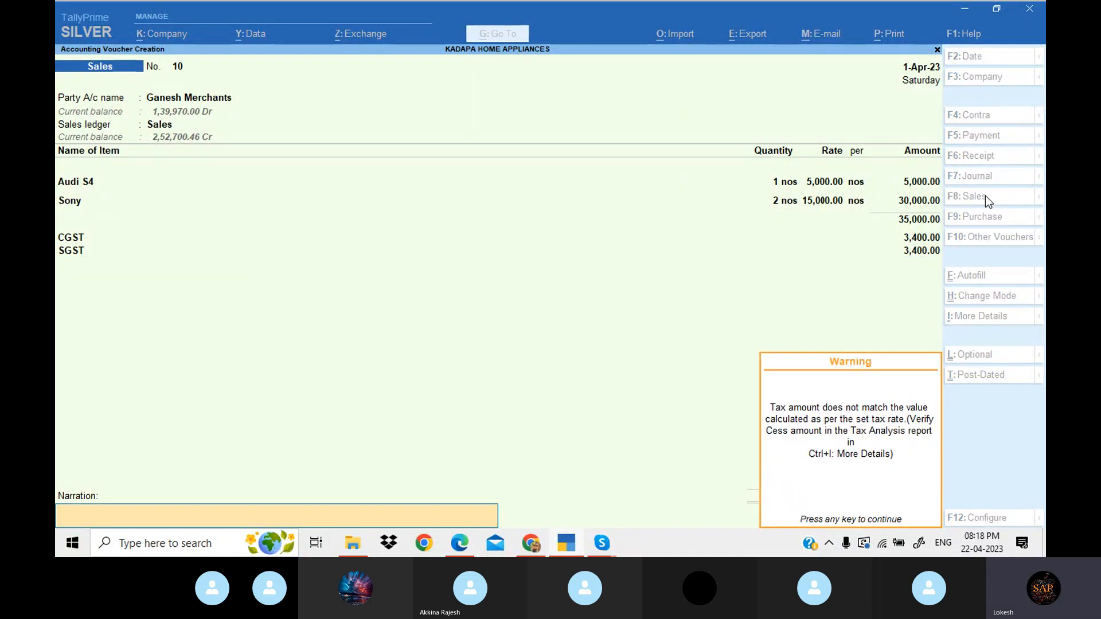
key("Return")
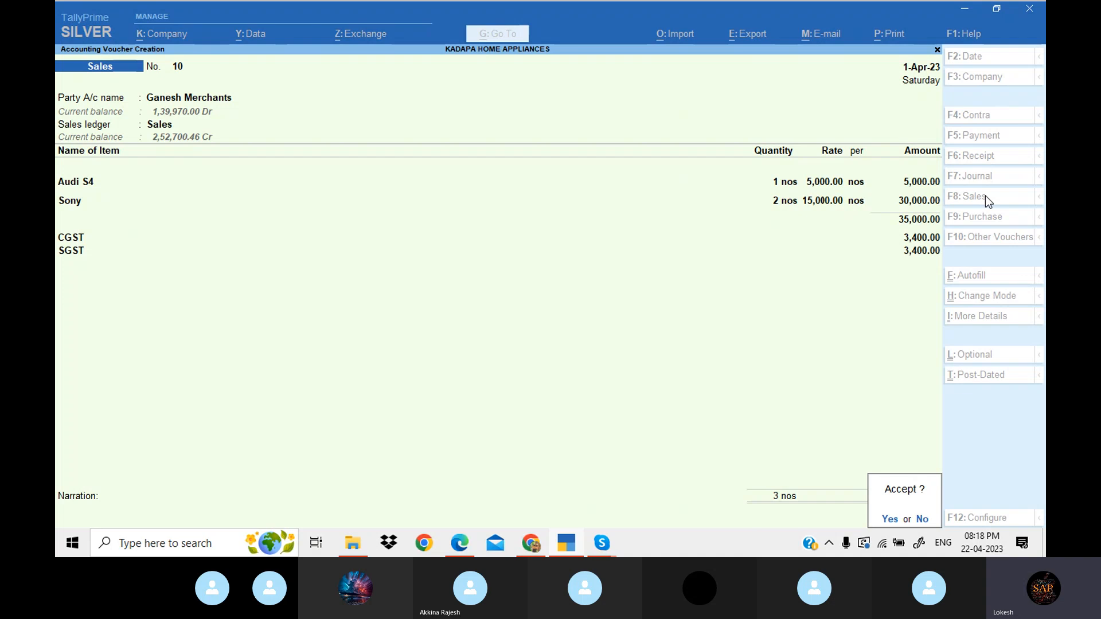
key("Return")
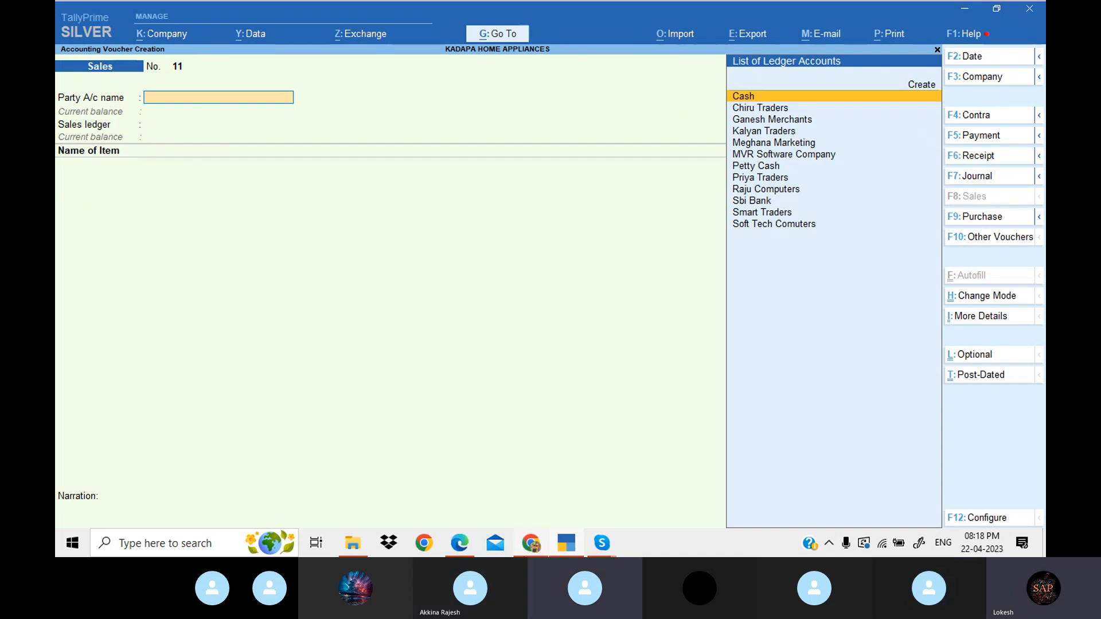
Switch to the Skype call, ring all participants who are not on the call, and close the participant list
left_click(600, 543)
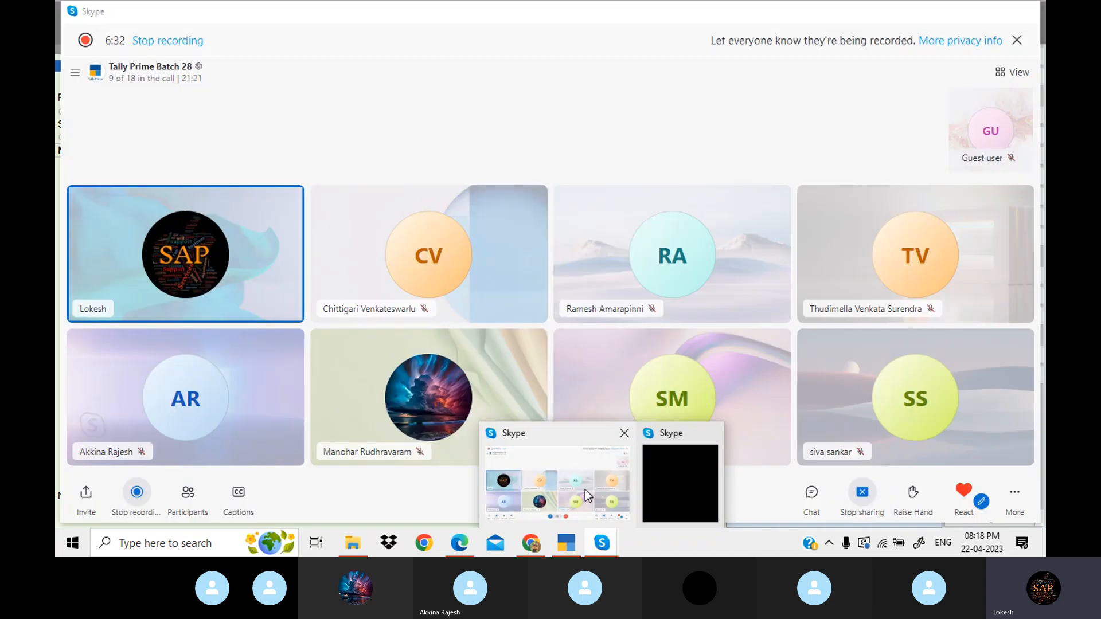
left_click(585, 490)
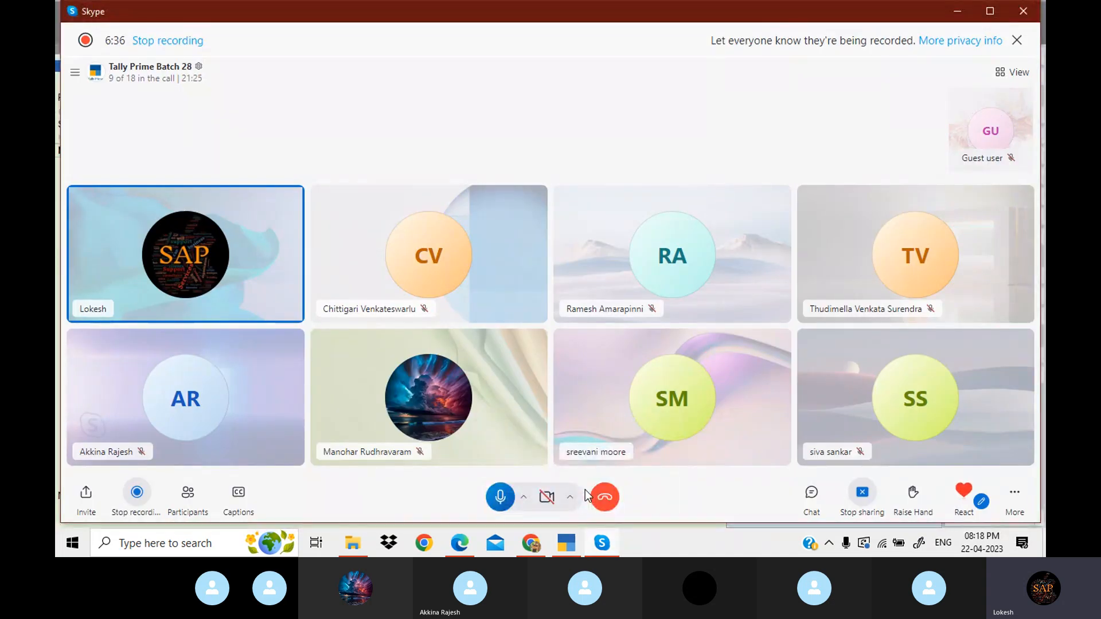
left_click(200, 497)
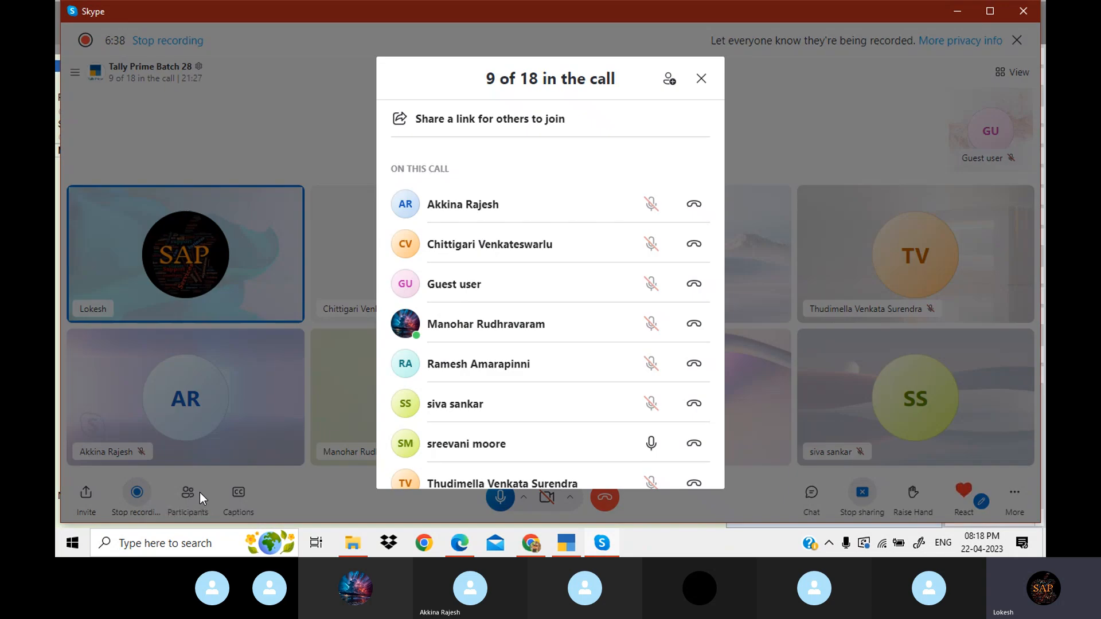
left_click_drag(720, 240, 746, 369)
scroll(748, 400, "down", 3)
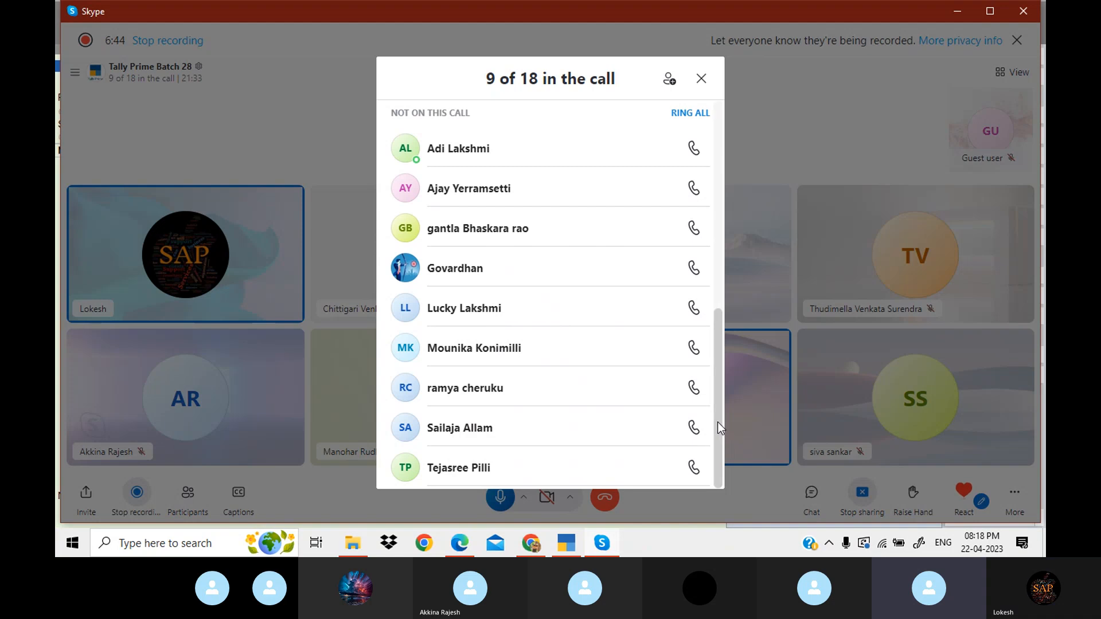
left_click_drag(717, 422, 697, 326)
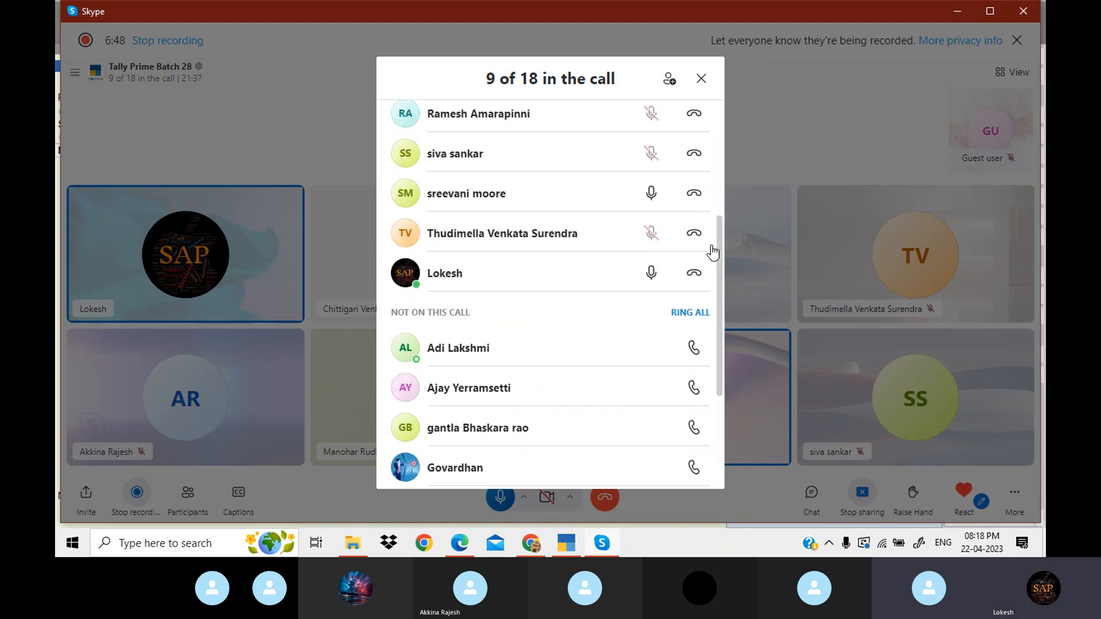
left_click(703, 315)
left_click_drag(718, 262, 694, 105)
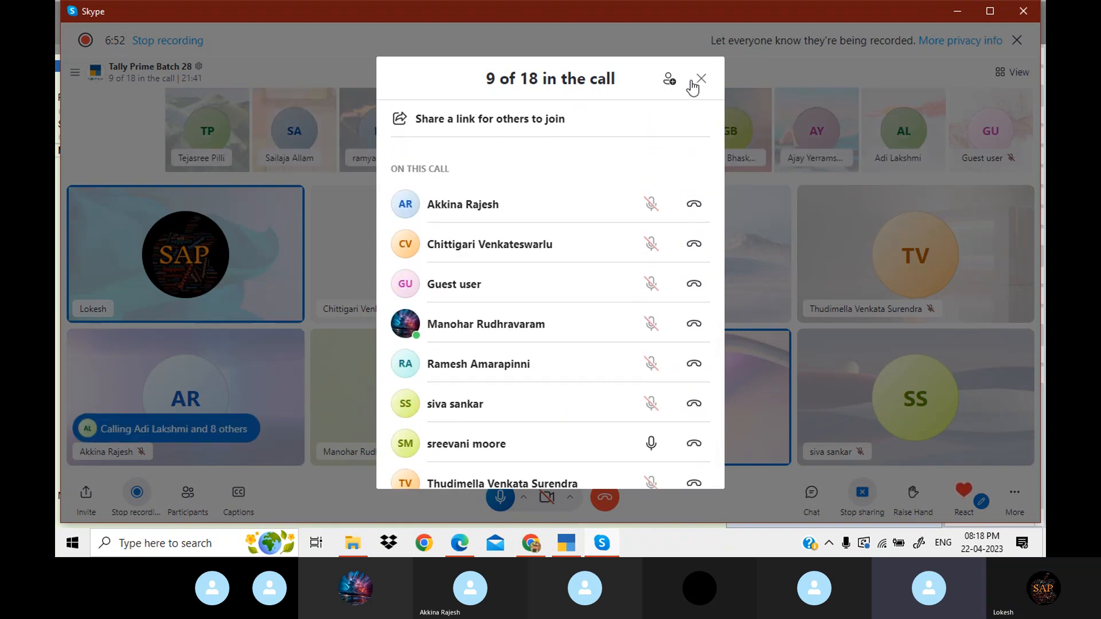
left_click(702, 79)
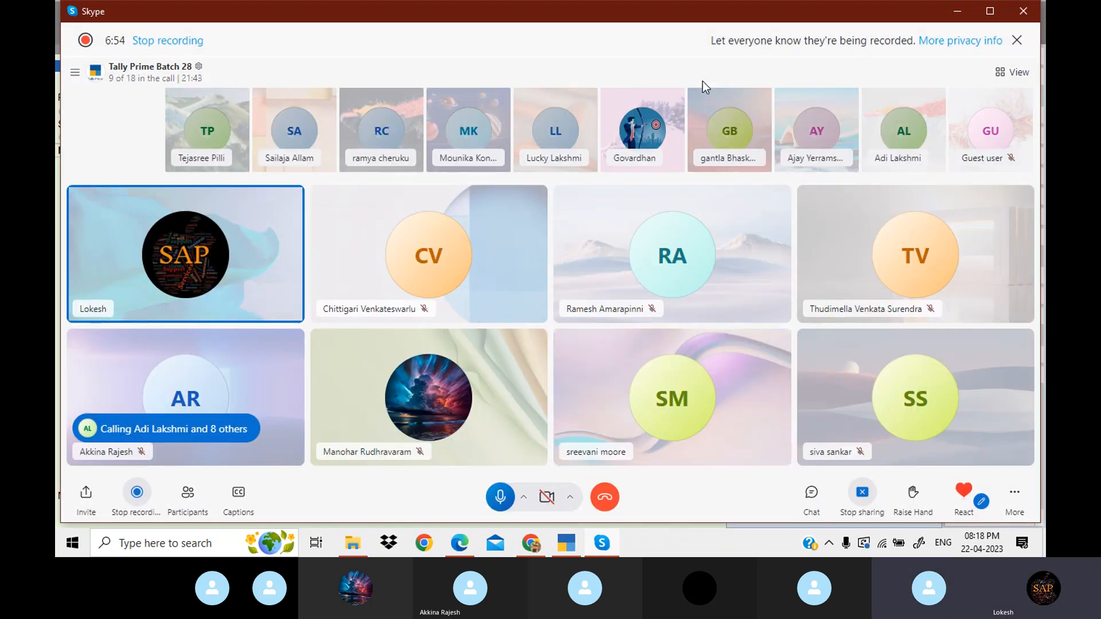